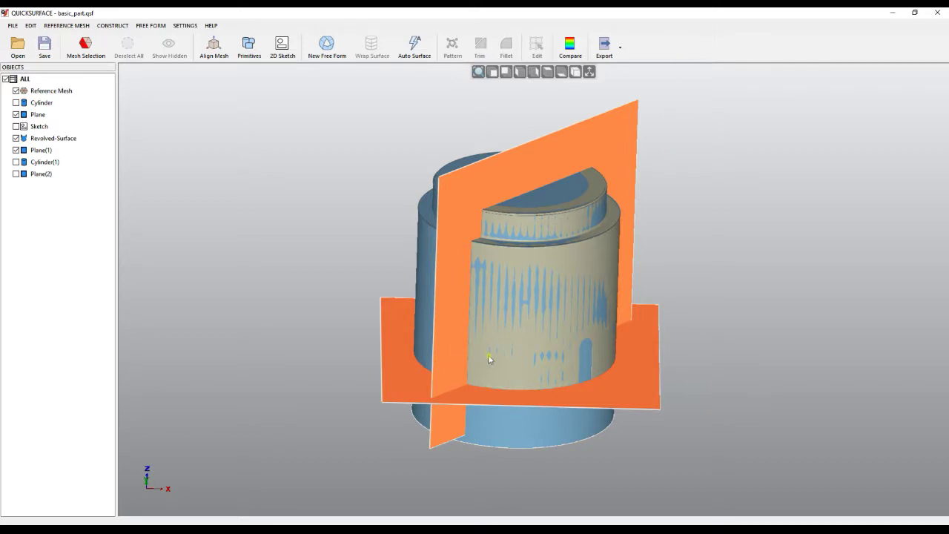
Tilt the part to show its underside and select the blue bottom plane.
{"action": "right_click_drag", "start_coordinate": [489, 356], "coordinate": [501, 158]}
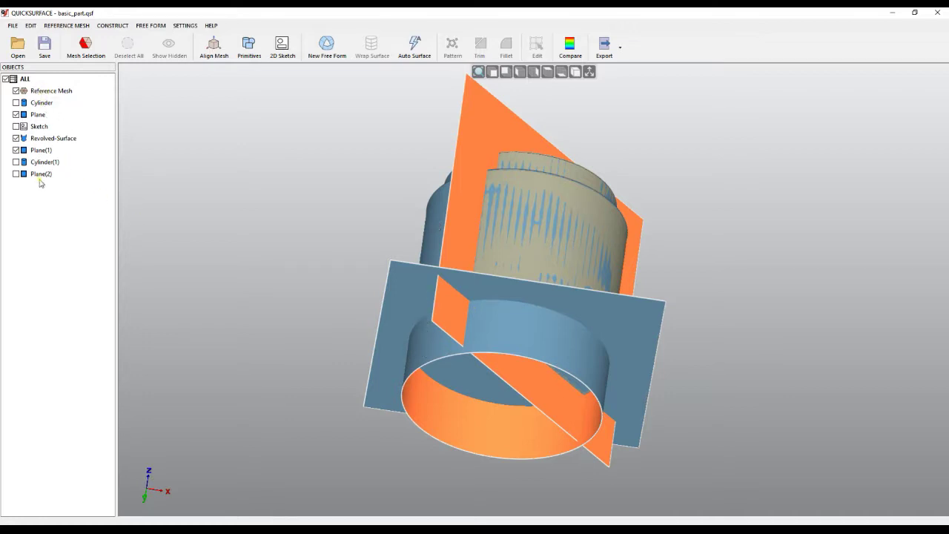
{"action": "left_click", "coordinate": [391, 291]}
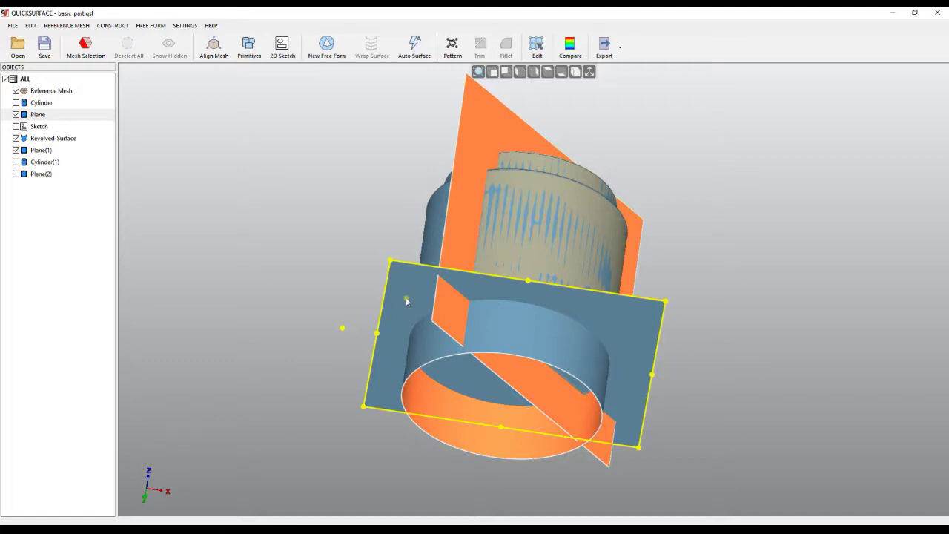
Add the Revolved-Surface to the plane selection and launch Trim from the context menu.
{"action": "left_click", "coordinate": [433, 234], "text": "ctrl"}
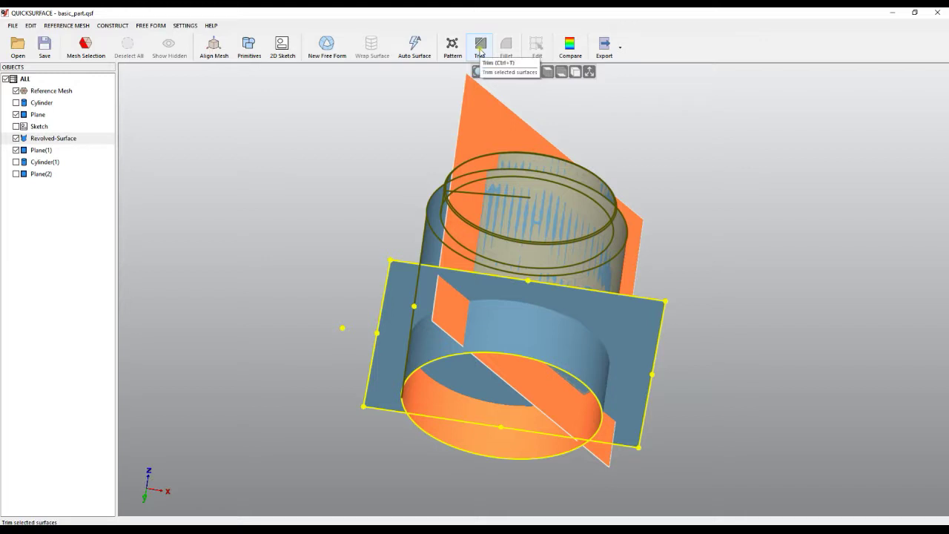
{"action": "right_click", "coordinate": [767, 168]}
{"action": "left_click", "coordinate": [803, 264]}
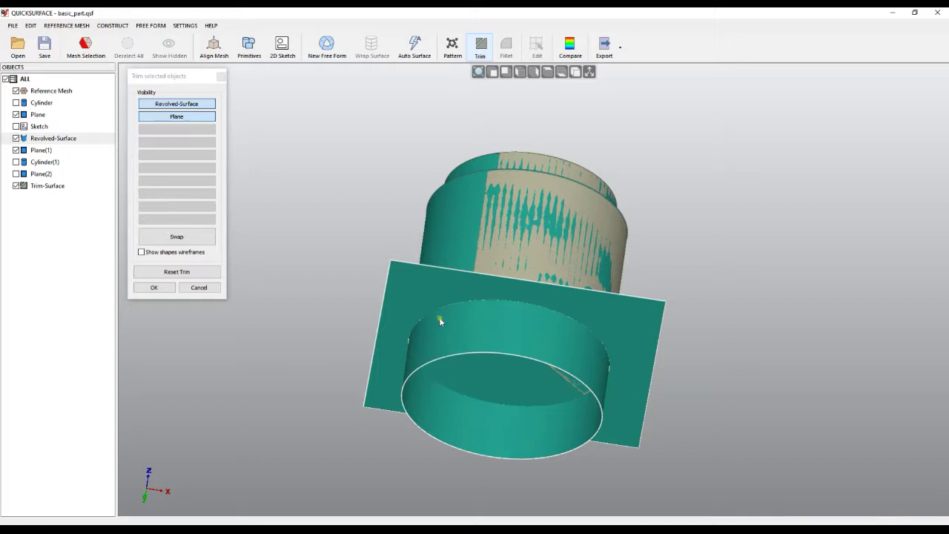
Remove the plane's outer region and the cylinder below it, then apply the trim.
{"action": "right_click_drag", "start_coordinate": [553, 303], "coordinate": [555, 334]}
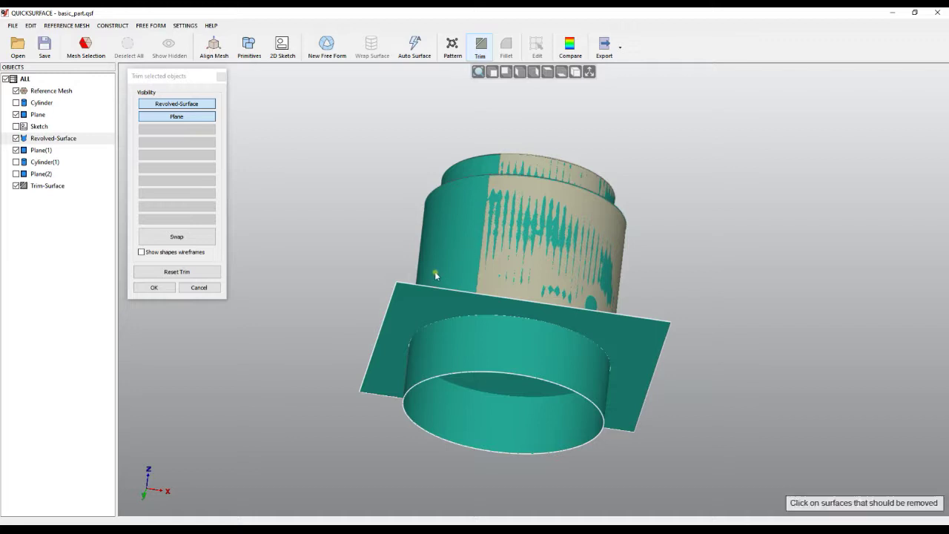
{"action": "left_click", "coordinate": [408, 300]}
{"action": "left_click", "coordinate": [482, 344]}
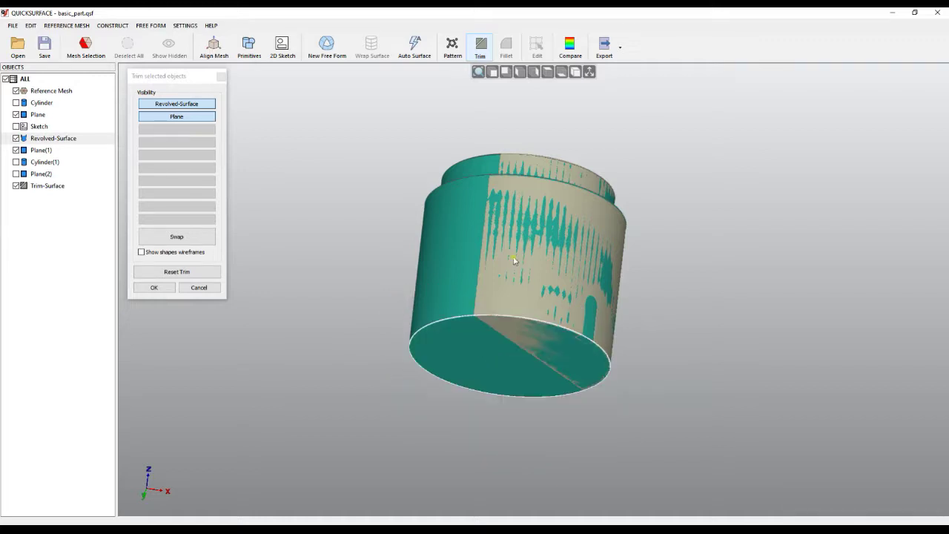
{"action": "right_click_drag", "start_coordinate": [516, 262], "coordinate": [545, 260]}
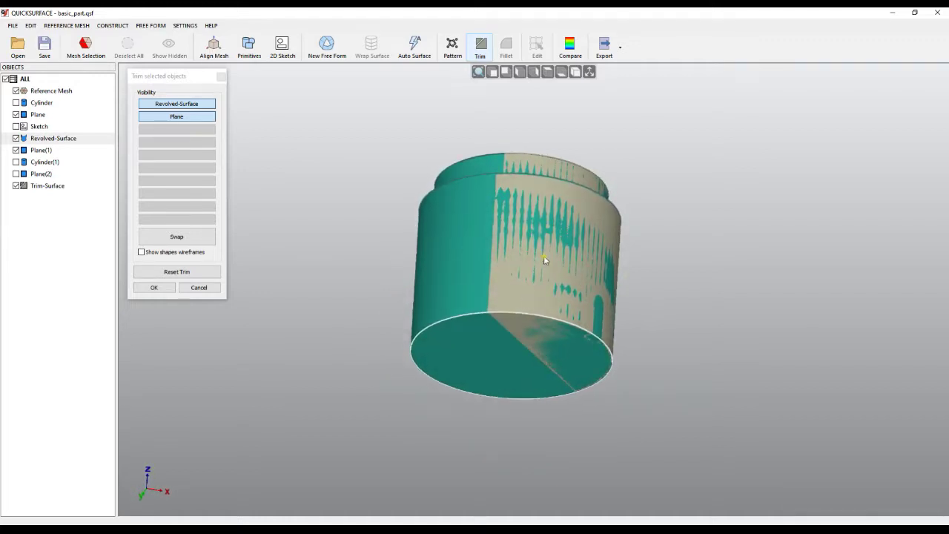
{"action": "left_click", "coordinate": [154, 288]}
Select the Trim-Surface together with the vertical Plane(1) and start a new trim.
{"action": "right_click_drag", "start_coordinate": [651, 240], "coordinate": [644, 335]}
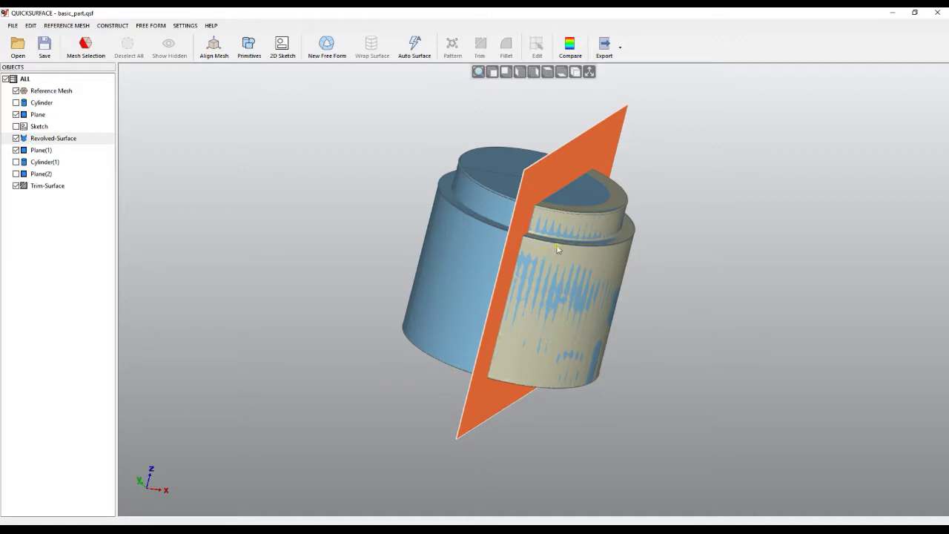
{"action": "left_click", "coordinate": [473, 221]}
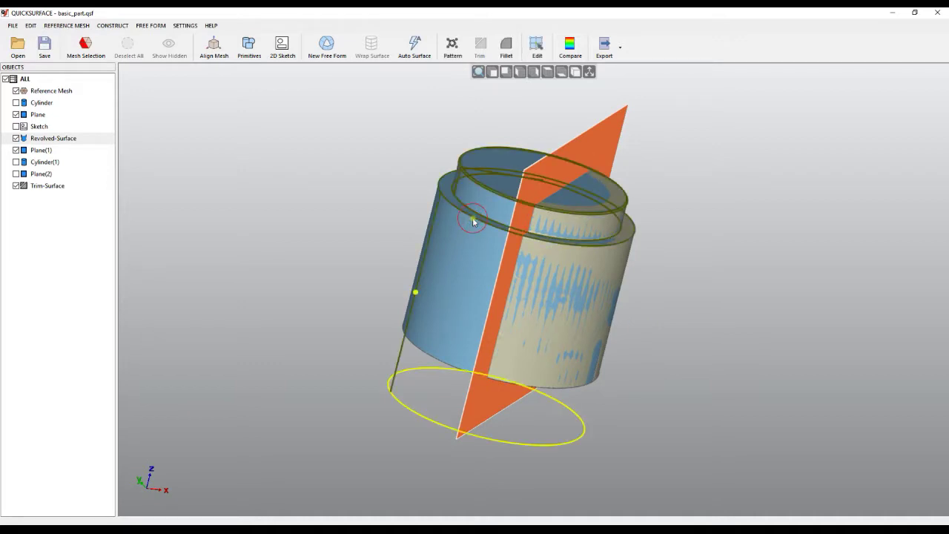
{"action": "left_click", "coordinate": [614, 141]}
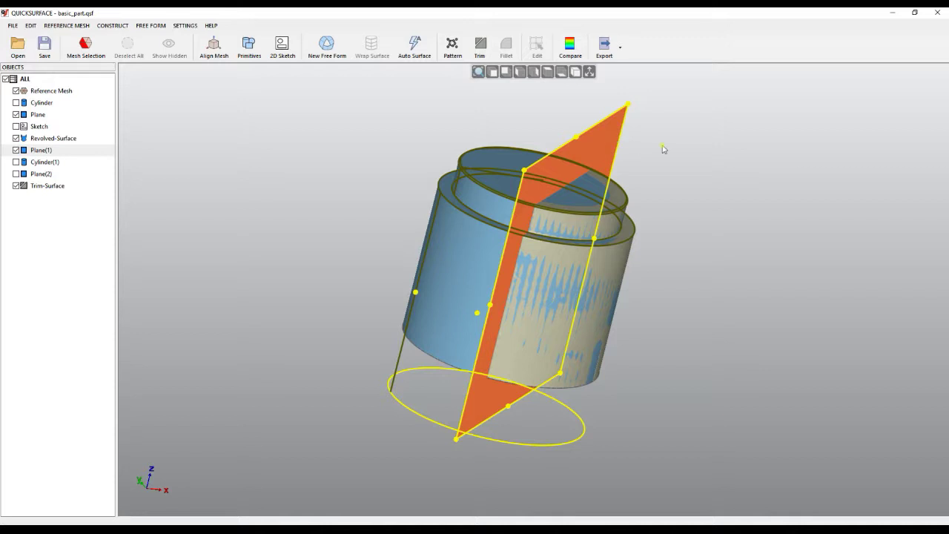
{"action": "left_click", "coordinate": [481, 57]}
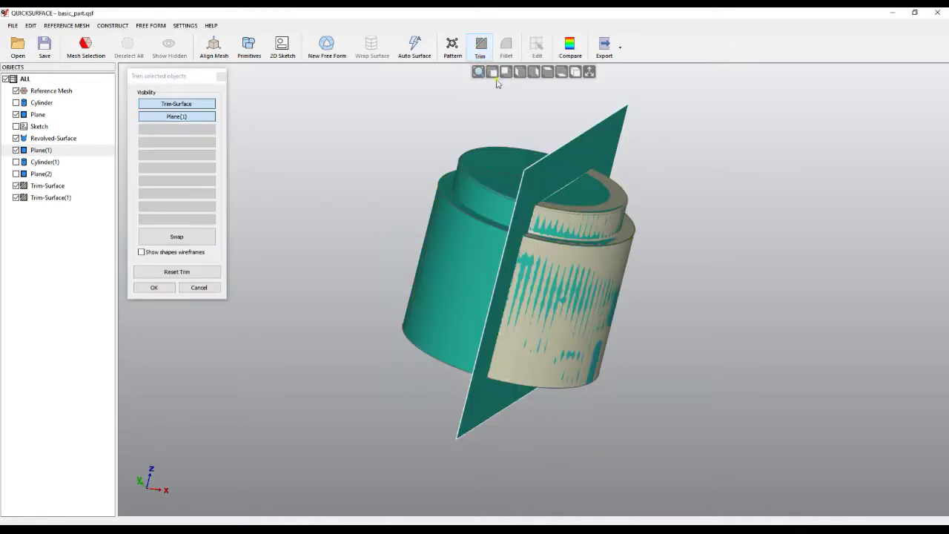
Mark the front cylinder half and outer plane region for removal, then Reset Trim.
{"action": "right_click_drag", "start_coordinate": [443, 168], "coordinate": [507, 190]}
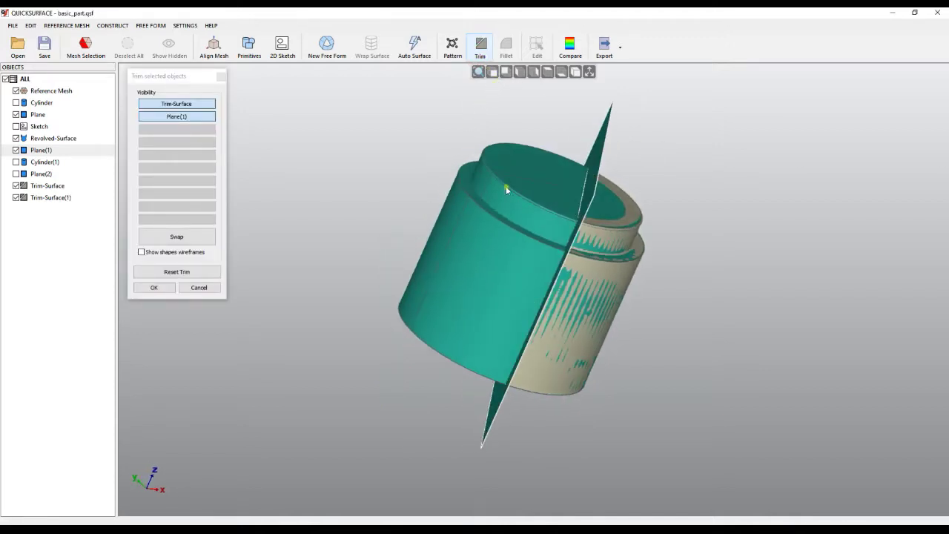
{"action": "left_click", "coordinate": [502, 188]}
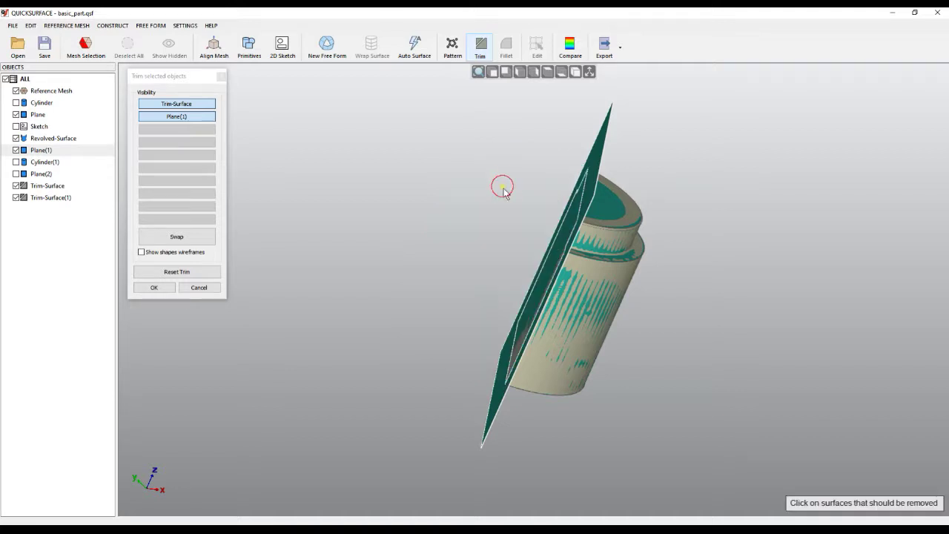
{"action": "right_click_drag", "start_coordinate": [504, 191], "coordinate": [611, 192]}
{"action": "left_click", "coordinate": [612, 192]}
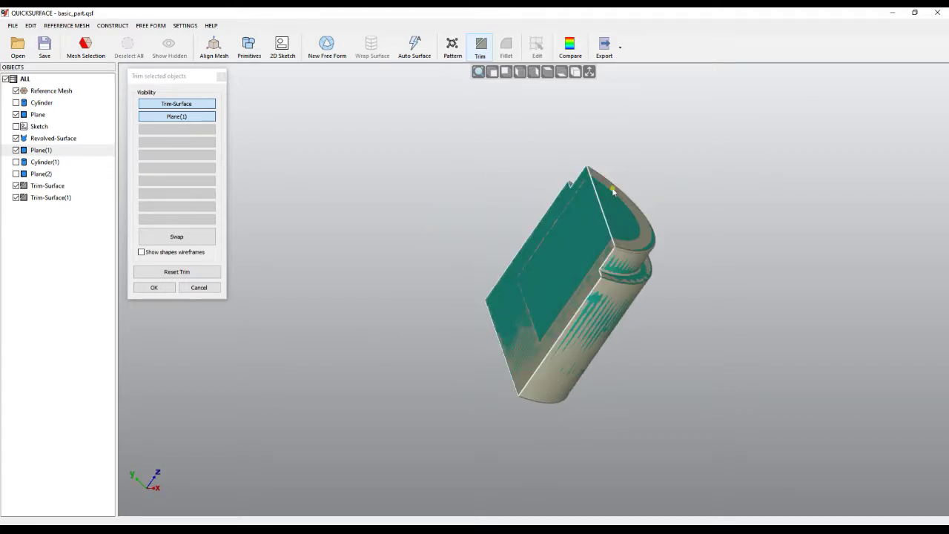
{"action": "scroll", "coordinate": [629, 200], "scroll_direction": "up", "scroll_amount": 2}
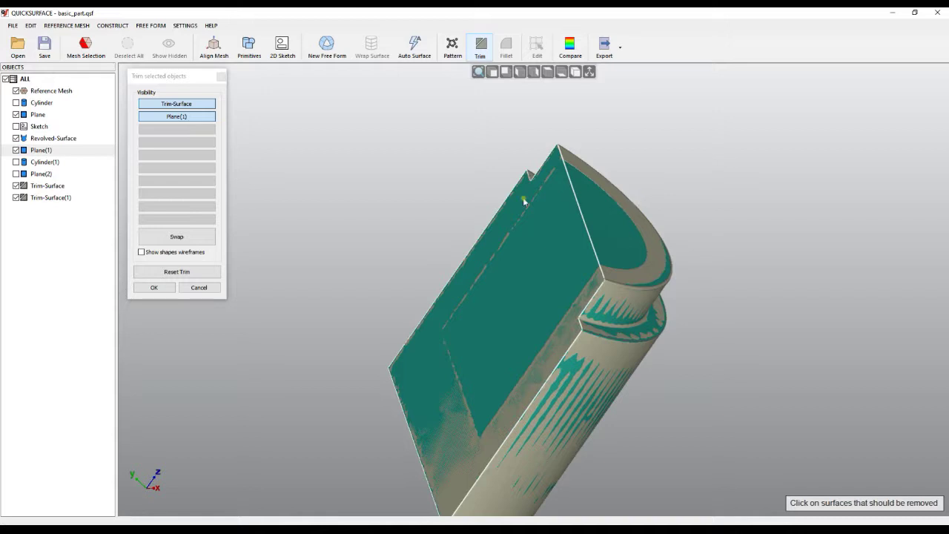
{"action": "left_click", "coordinate": [189, 274]}
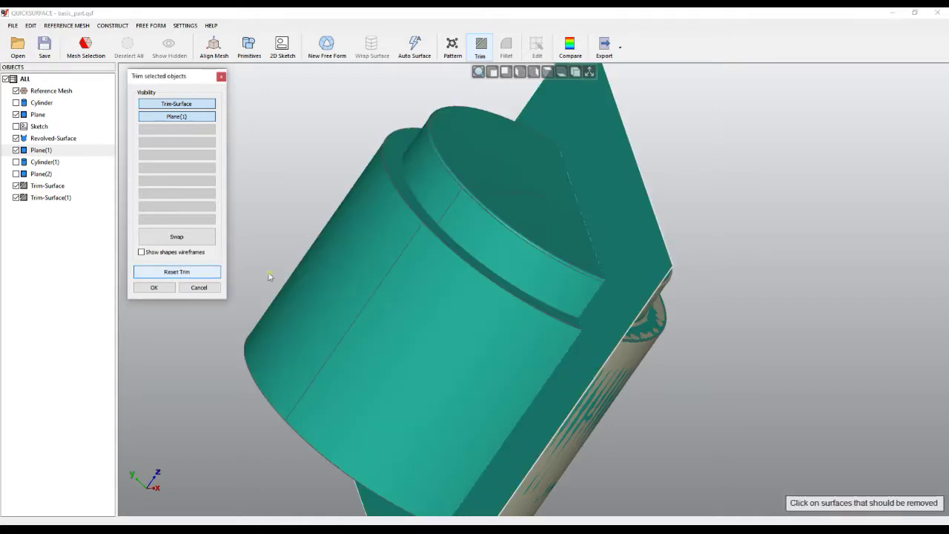
Re-mark the front cylinder region for removal and turn on Show shapes wireframes.
{"action": "right_click_drag", "start_coordinate": [484, 229], "coordinate": [466, 232]}
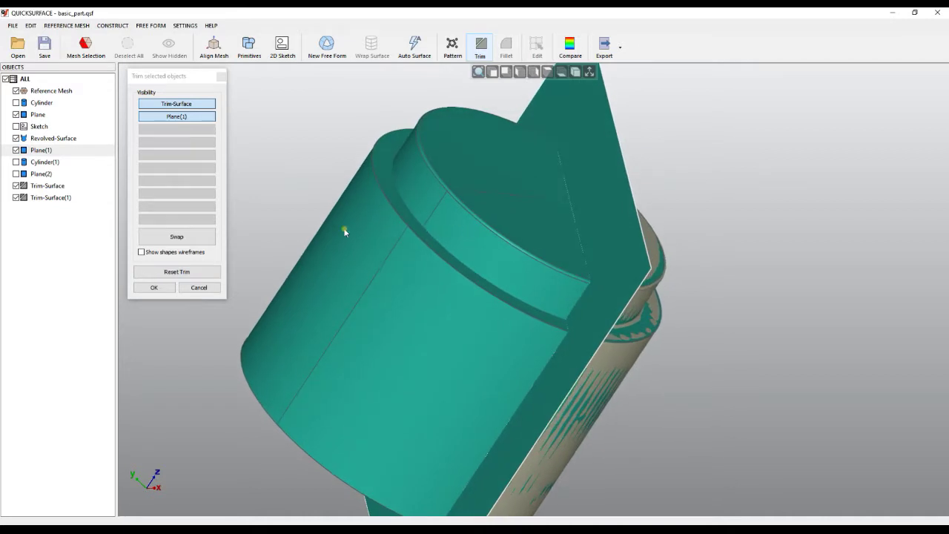
{"action": "left_click", "coordinate": [399, 232]}
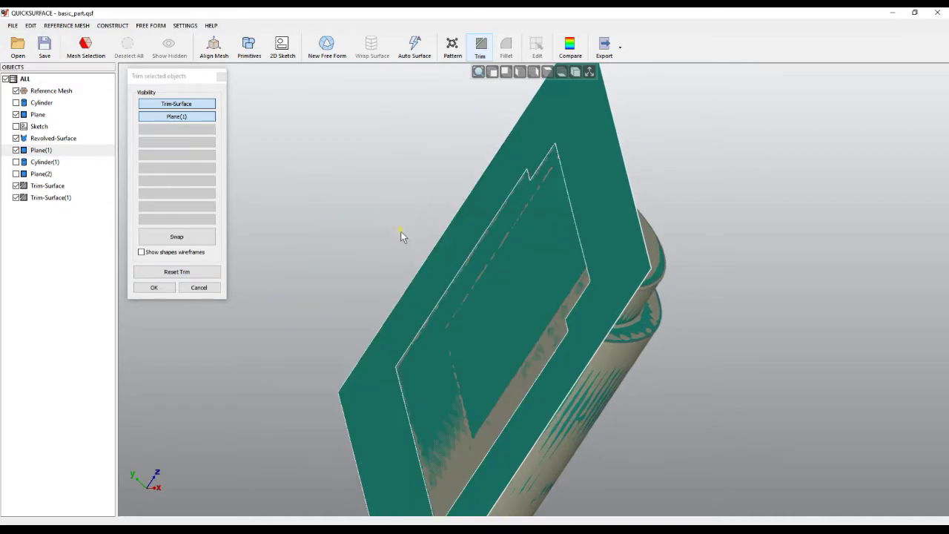
{"action": "right_click_drag", "start_coordinate": [583, 163], "coordinate": [591, 150]}
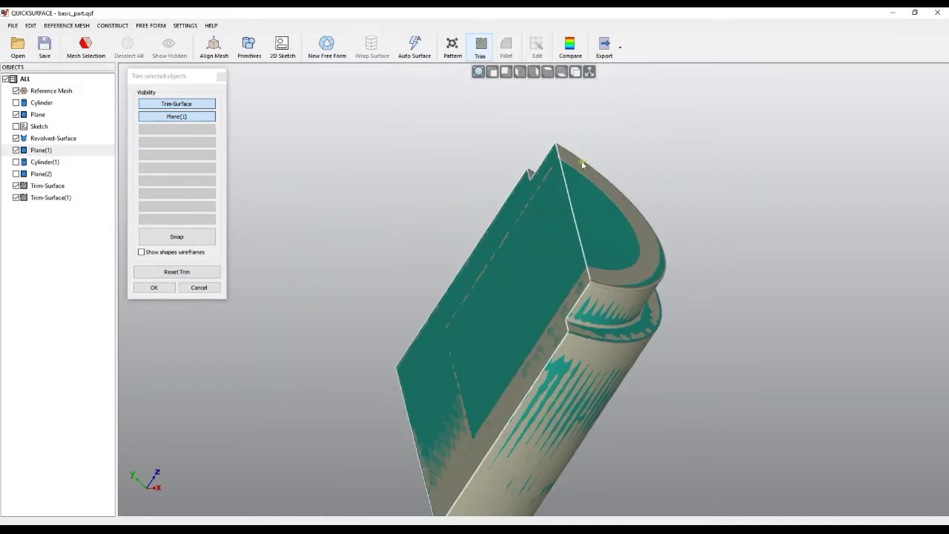
{"action": "left_click", "coordinate": [412, 197]}
{"action": "right_click_drag", "start_coordinate": [412, 197], "coordinate": [394, 171]}
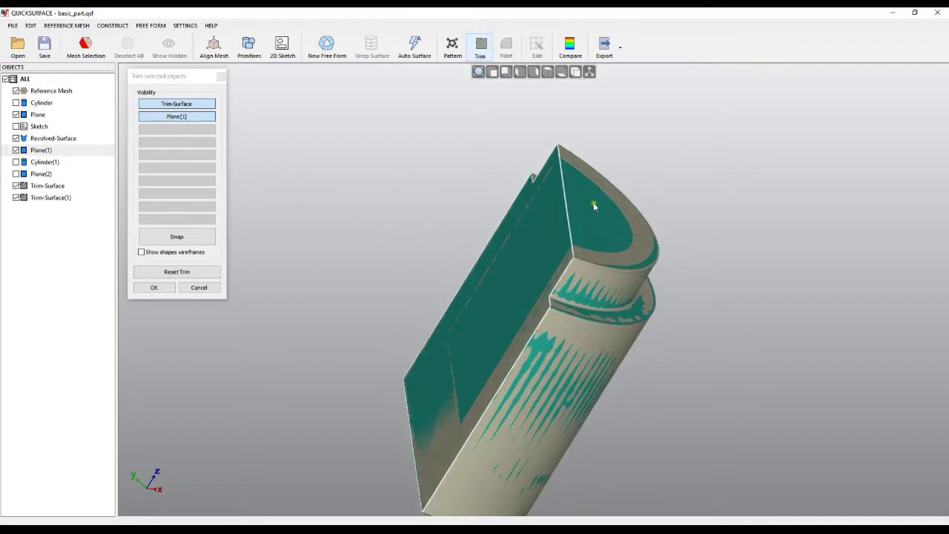
{"action": "left_click", "coordinate": [142, 253]}
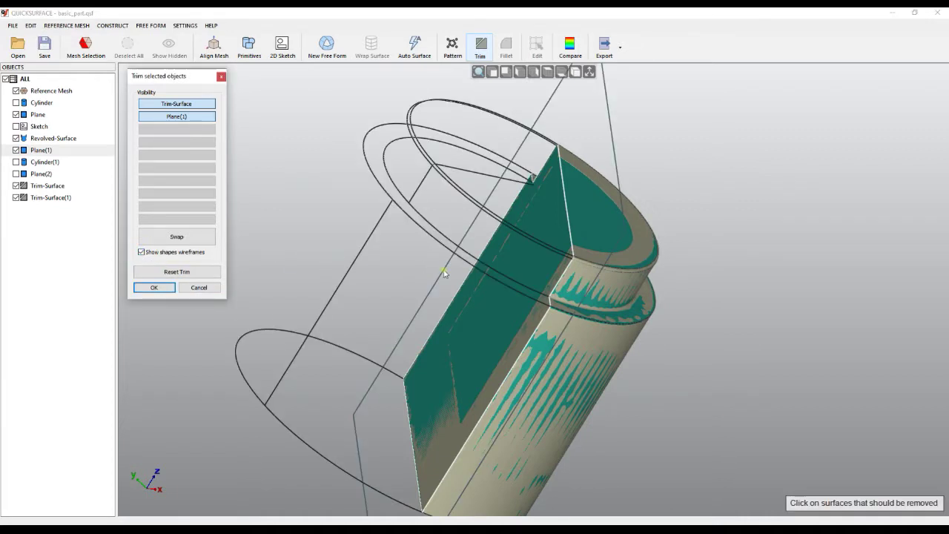
Inspect the half-cylinder's flat cut from two angles and apply the trim.
{"action": "right_click_drag", "start_coordinate": [423, 275], "coordinate": [571, 226]}
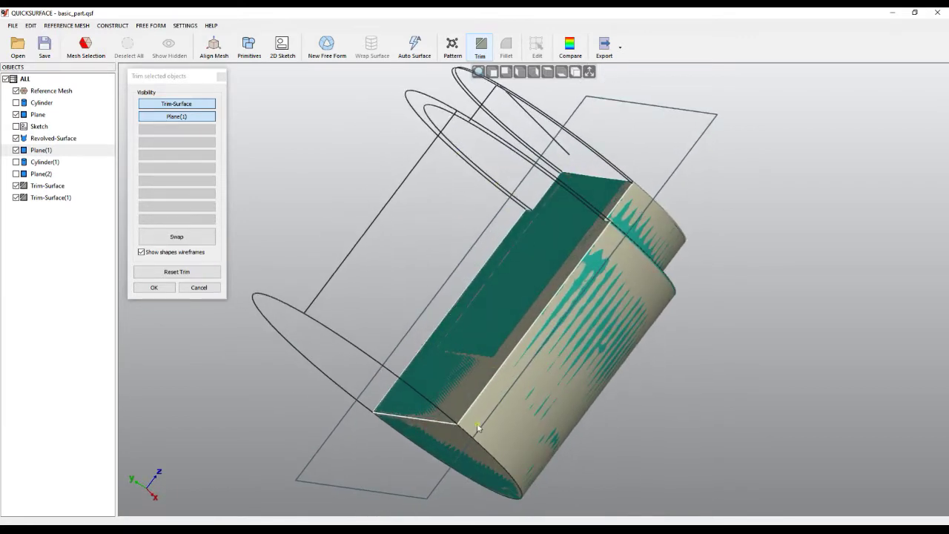
{"action": "right_click_drag", "start_coordinate": [395, 271], "coordinate": [568, 239]}
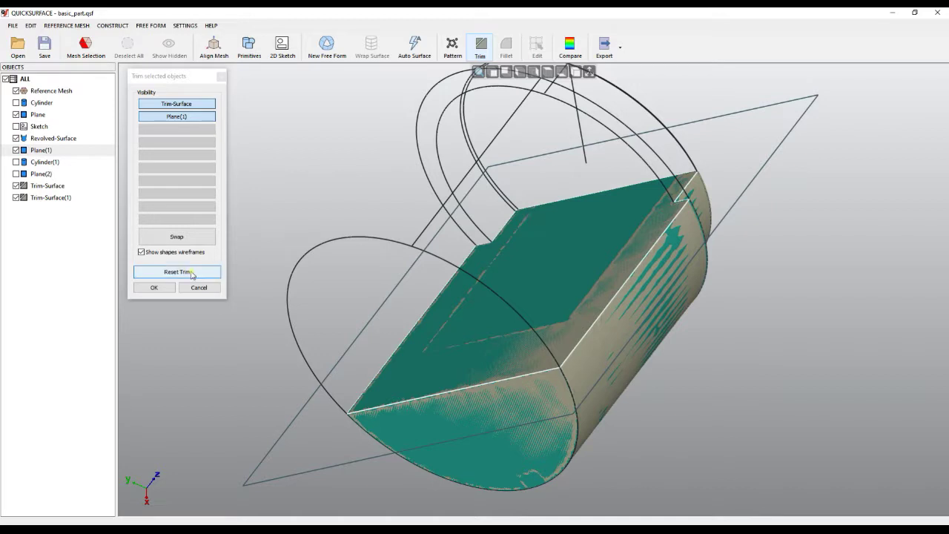
{"action": "left_click", "coordinate": [151, 288]}
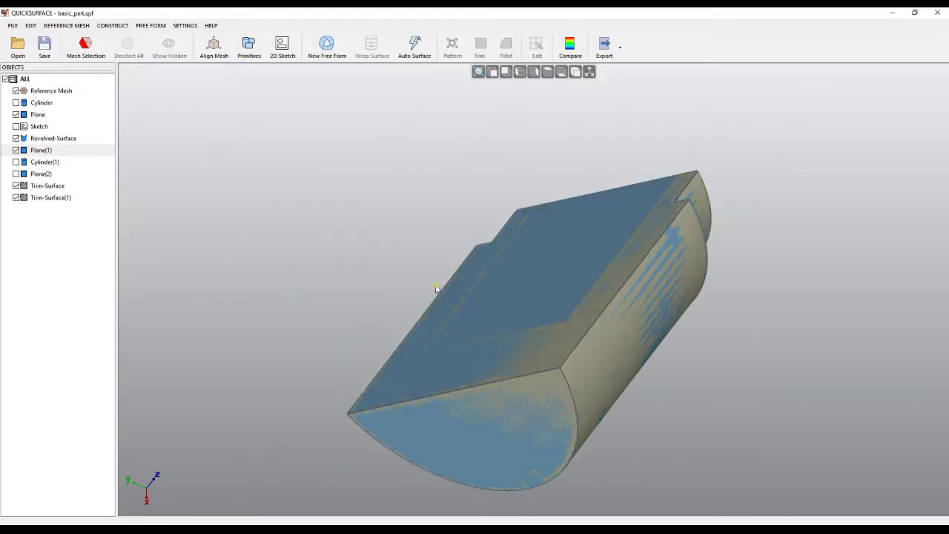
Reopen Trim-Surface(1)'s trim settings and reset them to restore the full cylinder and plane.
{"action": "right_click", "coordinate": [59, 200]}
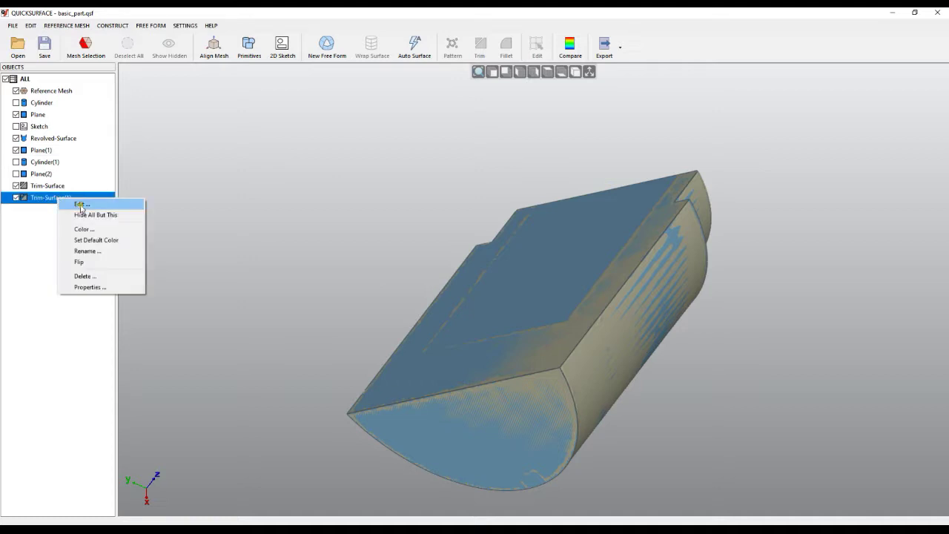
{"action": "left_click", "coordinate": [81, 205]}
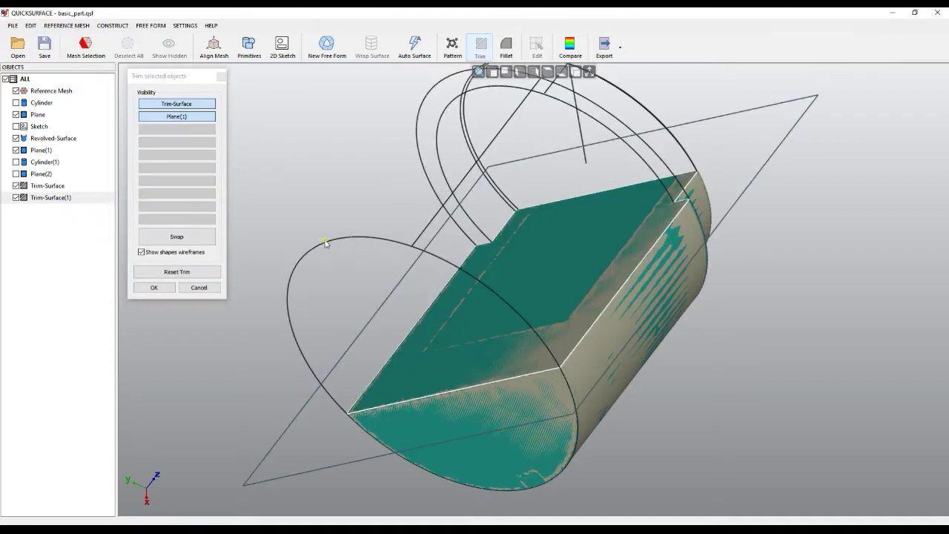
{"action": "left_click", "coordinate": [201, 271]}
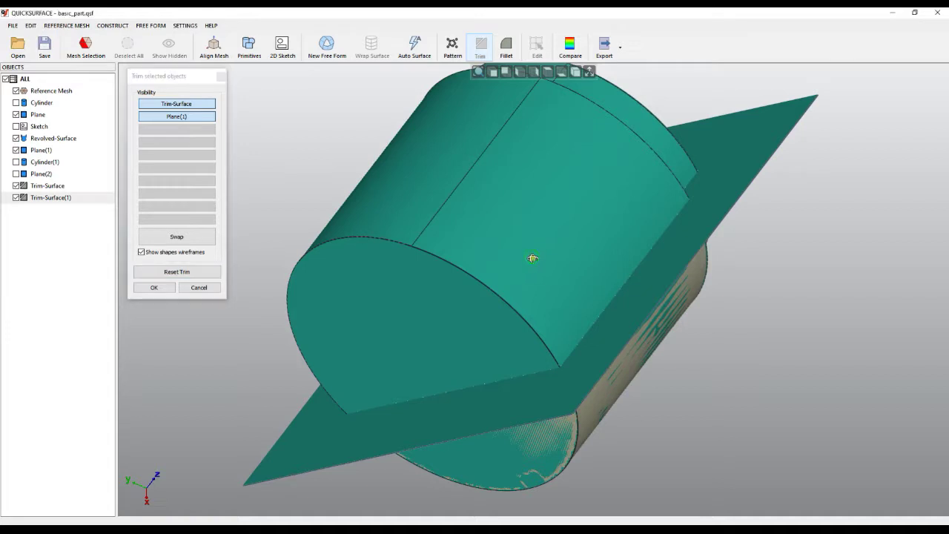
{"action": "right_click_drag", "start_coordinate": [531, 258], "coordinate": [533, 269]}
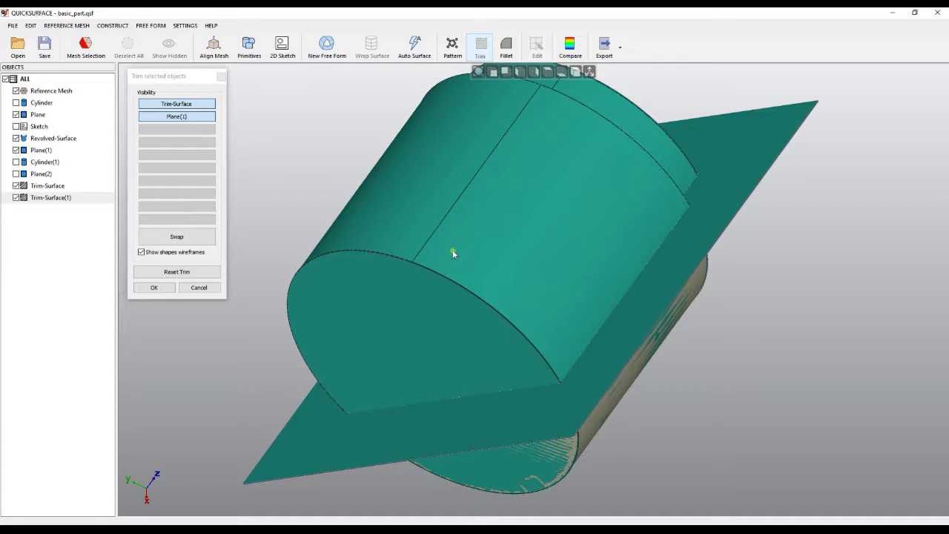
Hide the Trim-Surface and remove Plane(1)'s outer region around the cylinder.
{"action": "left_click", "coordinate": [178, 107]}
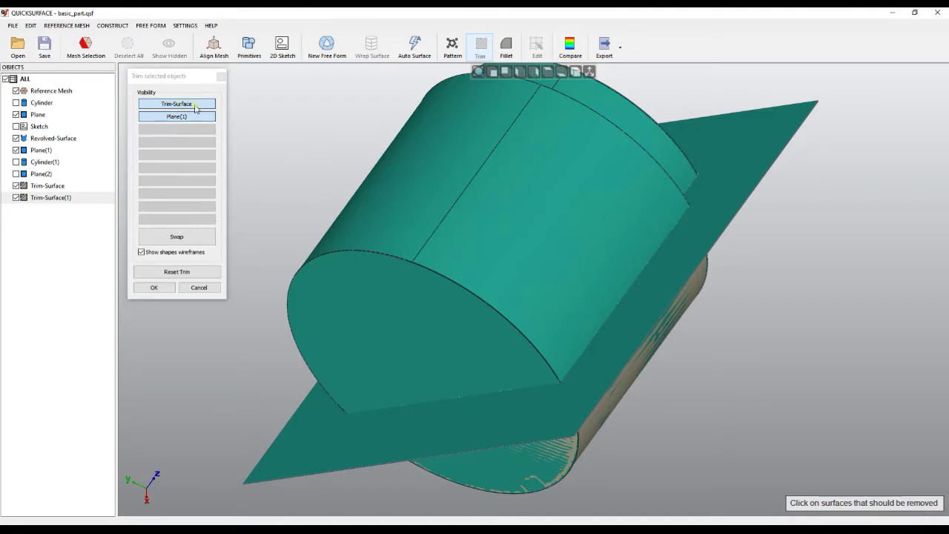
{"action": "left_click", "coordinate": [176, 105]}
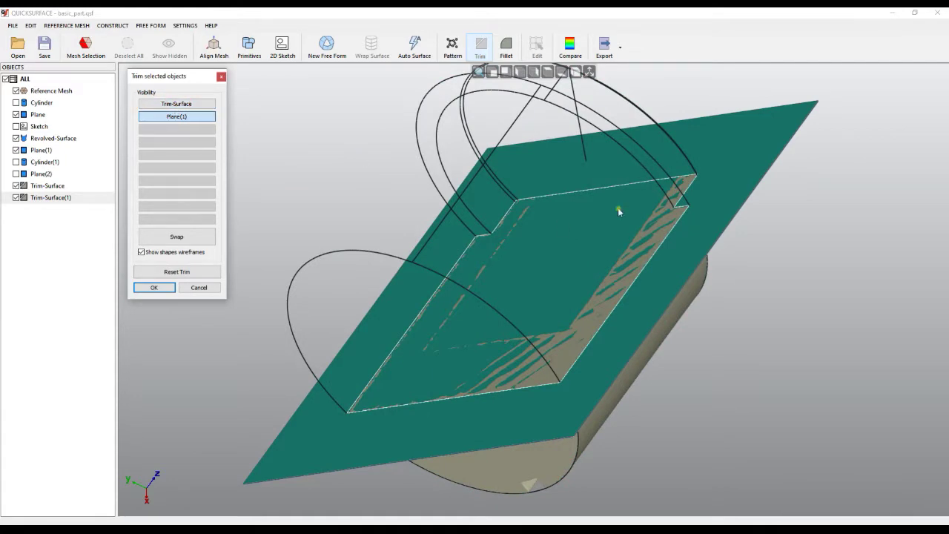
{"action": "right_click_drag", "start_coordinate": [619, 212], "coordinate": [513, 163]}
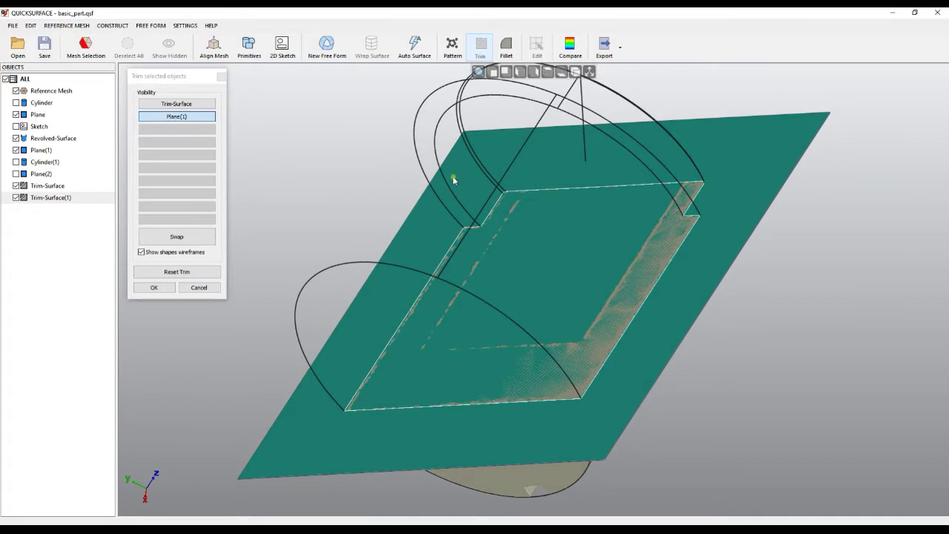
{"action": "left_click", "coordinate": [423, 232]}
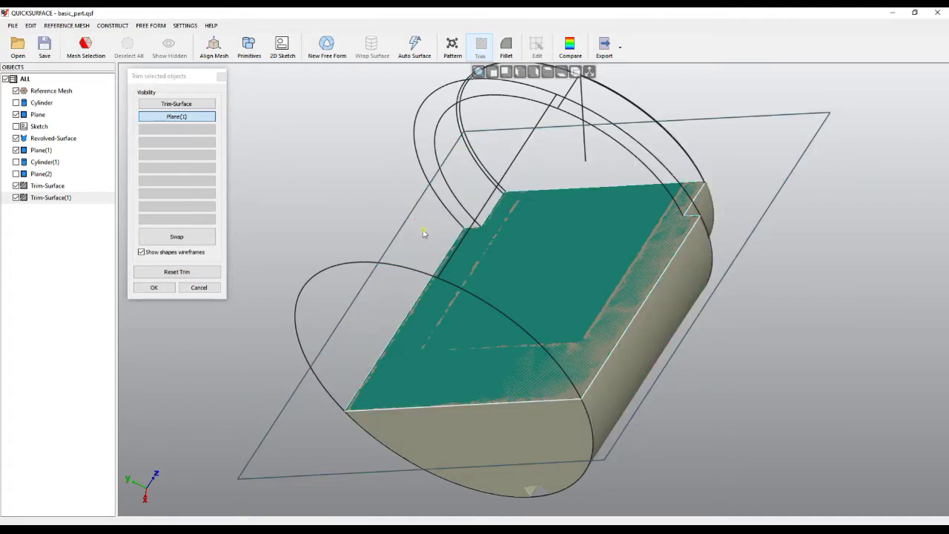
Show the cylinder, hide Plane(1), and remove the cylinder portion beyond the plane.
{"action": "left_click", "coordinate": [178, 104]}
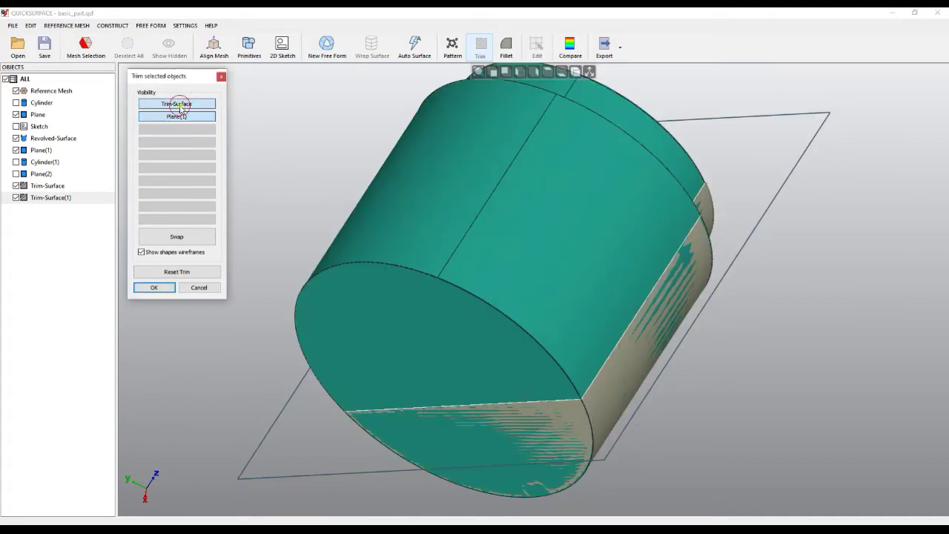
{"action": "left_click", "coordinate": [179, 118]}
{"action": "right_click_drag", "start_coordinate": [547, 220], "coordinate": [429, 200]}
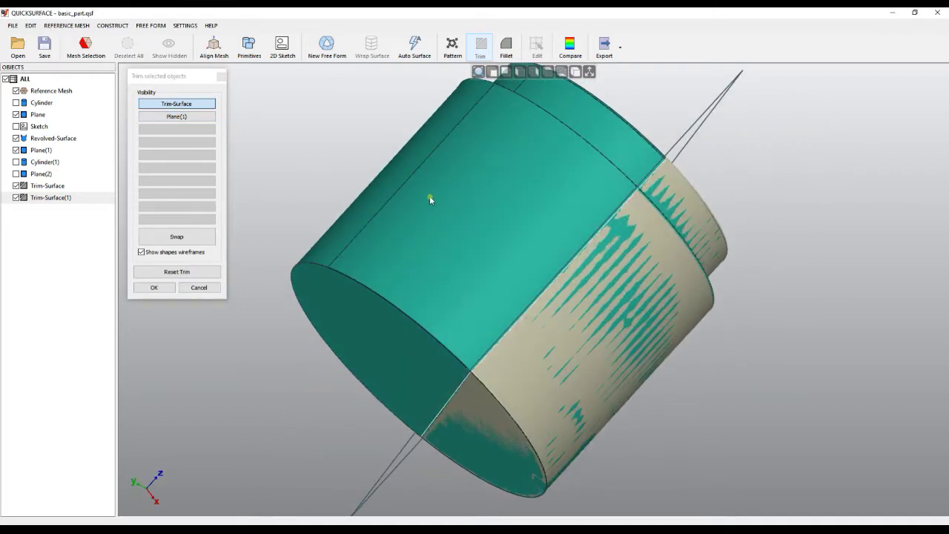
{"action": "left_click", "coordinate": [430, 198]}
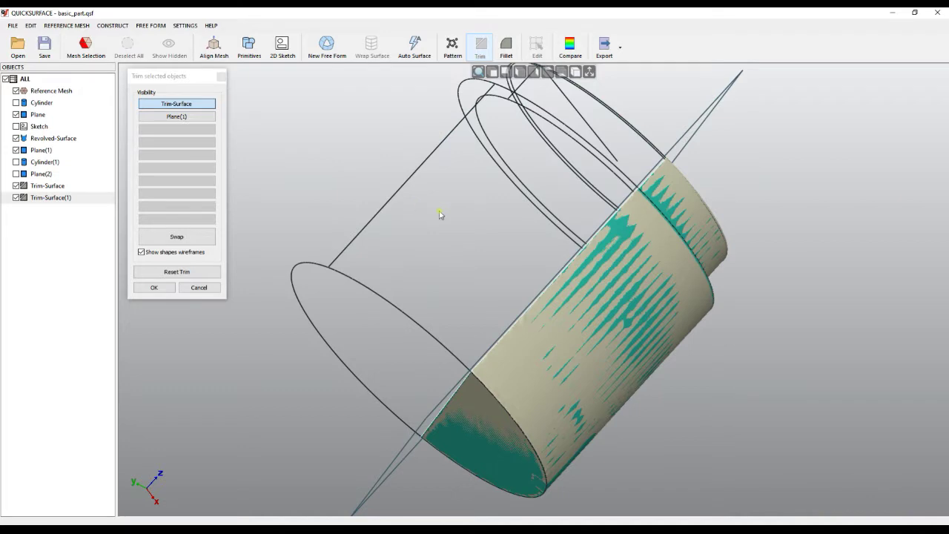
{"action": "right_click_drag", "start_coordinate": [440, 212], "coordinate": [539, 278]}
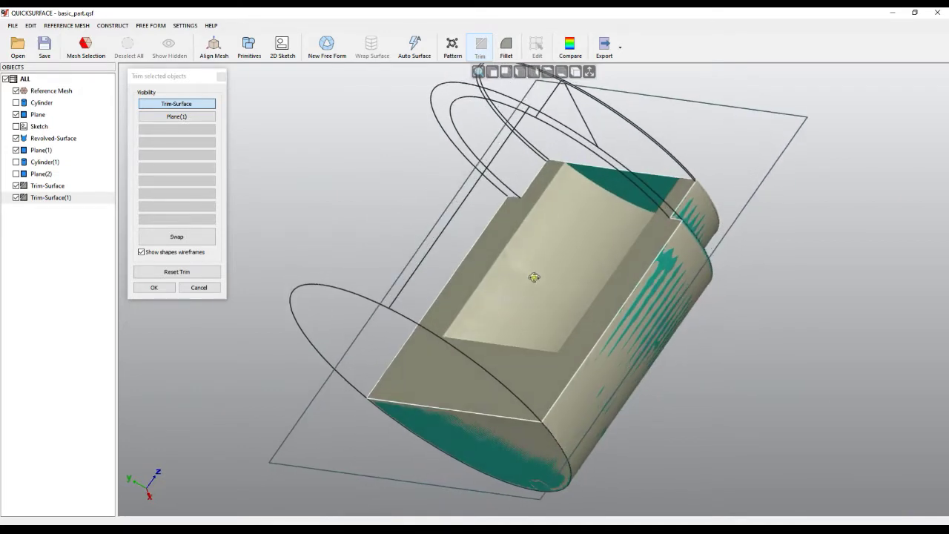
{"action": "left_click", "coordinate": [190, 117]}
{"action": "right_click_drag", "start_coordinate": [538, 242], "coordinate": [511, 255]}
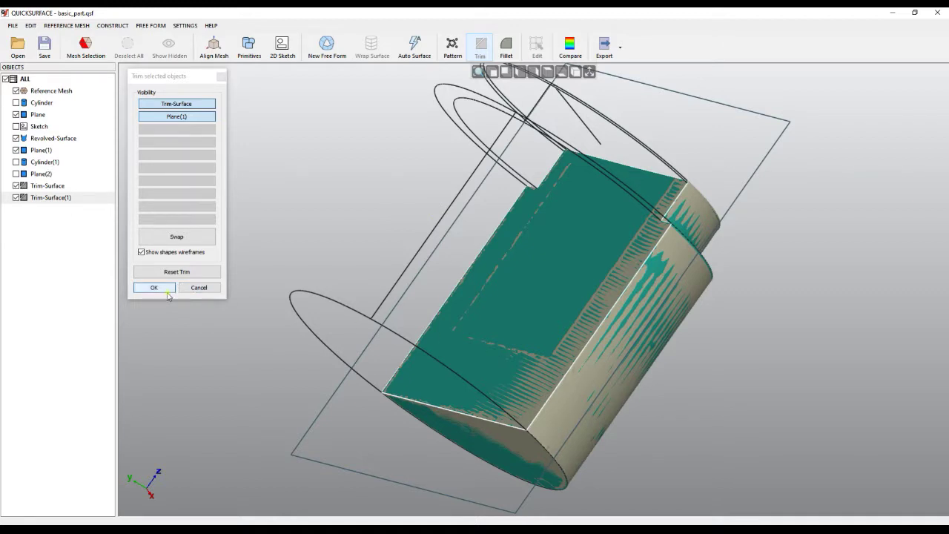
{"action": "left_click", "coordinate": [187, 118]}
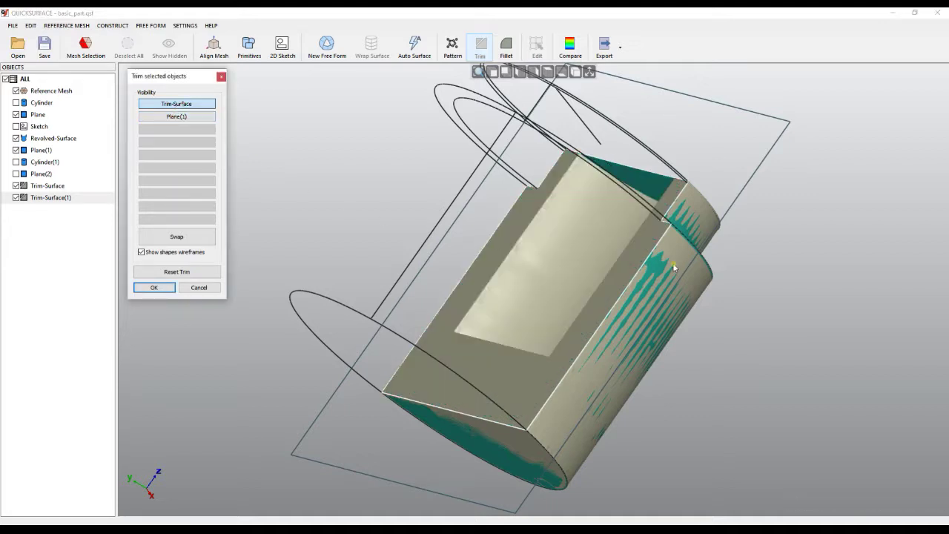
Swap the trim's kept sides, inspect, swap back, and review with Plane(1) shown.
{"action": "left_click", "coordinate": [188, 242]}
{"action": "right_click_drag", "start_coordinate": [527, 286], "coordinate": [423, 292]}
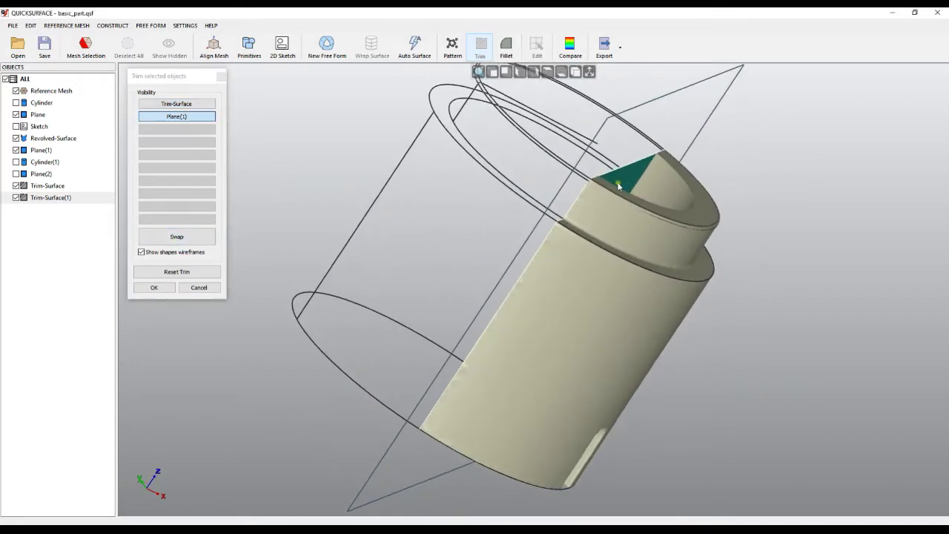
{"action": "left_click", "coordinate": [191, 238]}
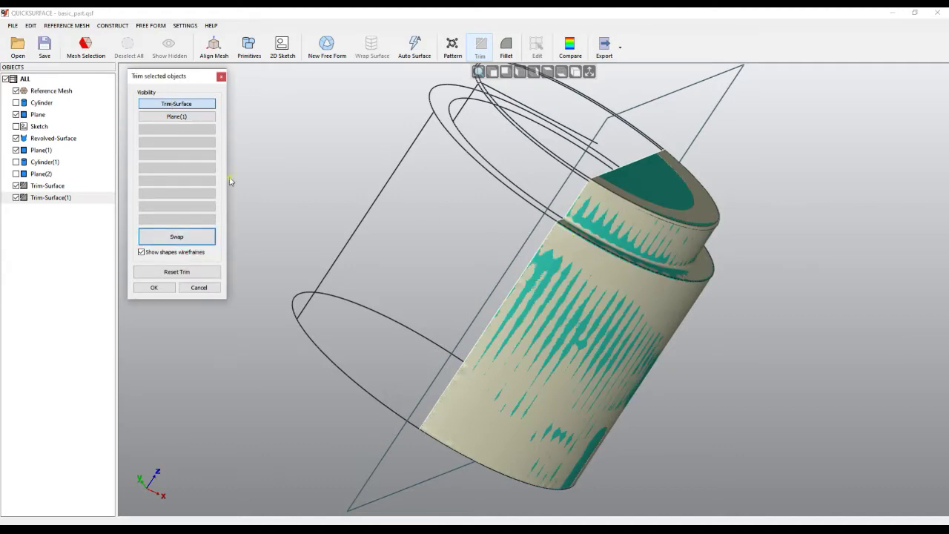
{"action": "right_click_drag", "start_coordinate": [469, 247], "coordinate": [586, 282]}
{"action": "left_click", "coordinate": [177, 118]}
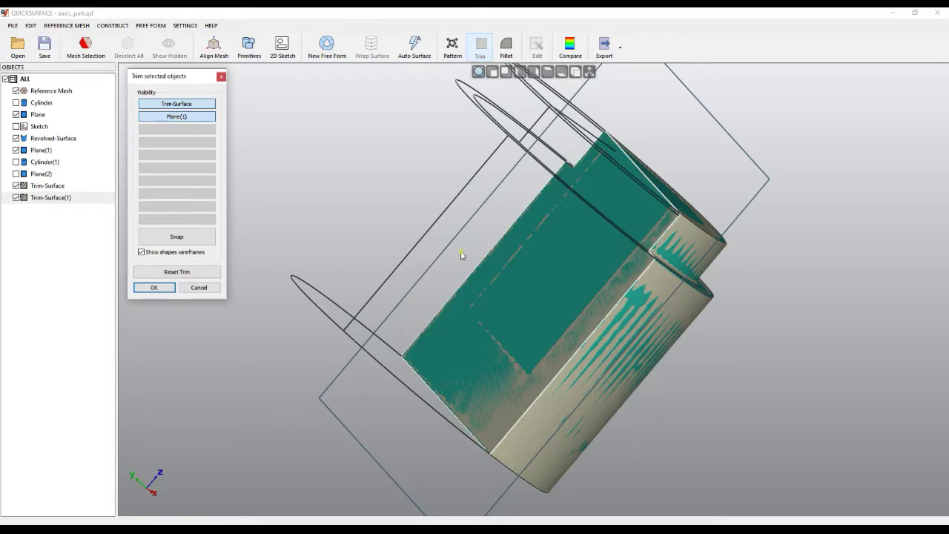
{"action": "right_click_drag", "start_coordinate": [649, 216], "coordinate": [605, 247]}
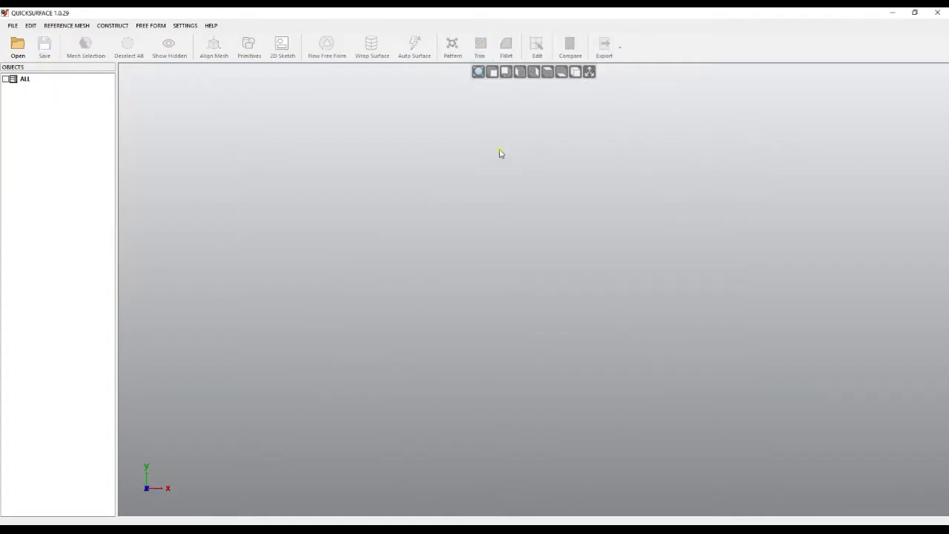
Open the recent project watch.qsf from the FILE menu.
{"action": "left_click", "coordinate": [13, 25]}
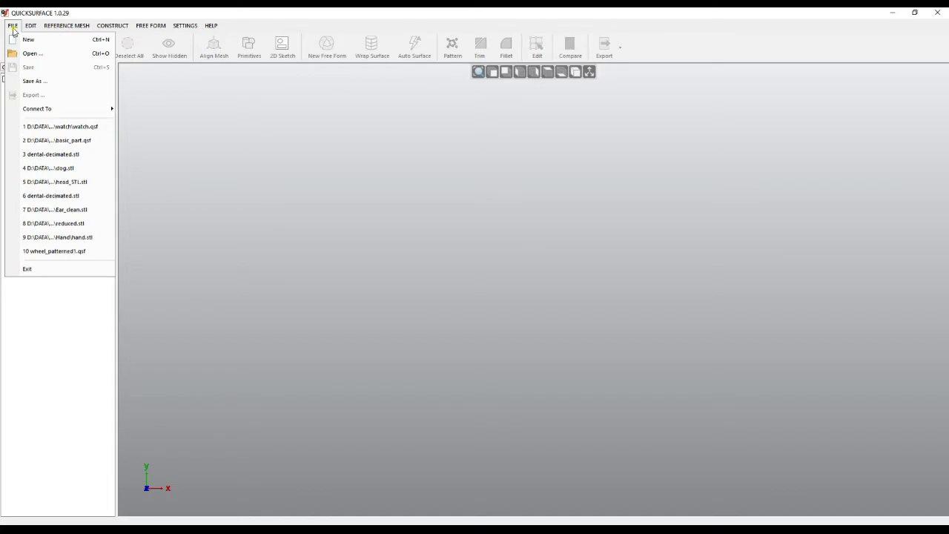
{"action": "left_click", "coordinate": [74, 126]}
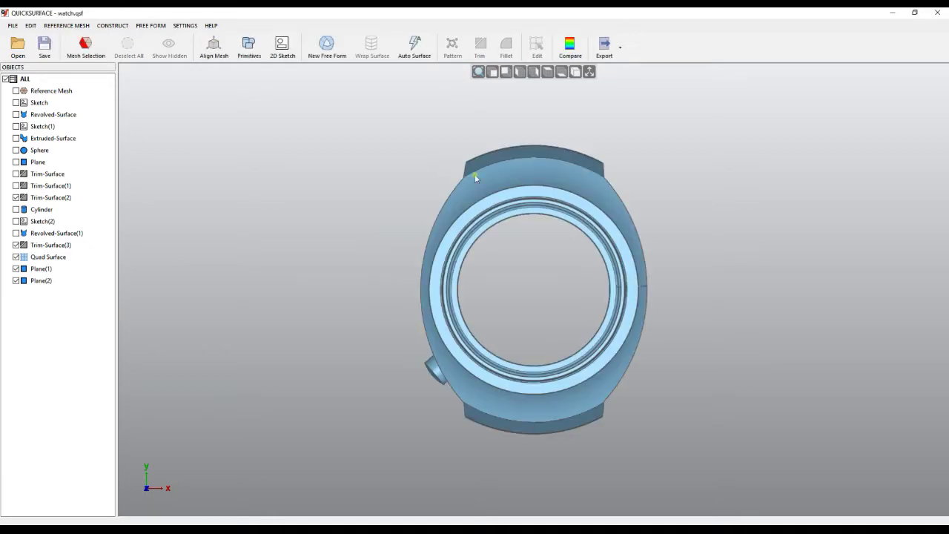
Orbit the watch to an oblique angle and hide everything except the Reference Mesh.
{"action": "right_click_drag", "start_coordinate": [571, 205], "coordinate": [301, 126]}
{"action": "scroll", "coordinate": [536, 182], "scroll_direction": "up", "scroll_amount": 5}
{"action": "right_click_drag", "start_coordinate": [536, 182], "coordinate": [516, 195]}
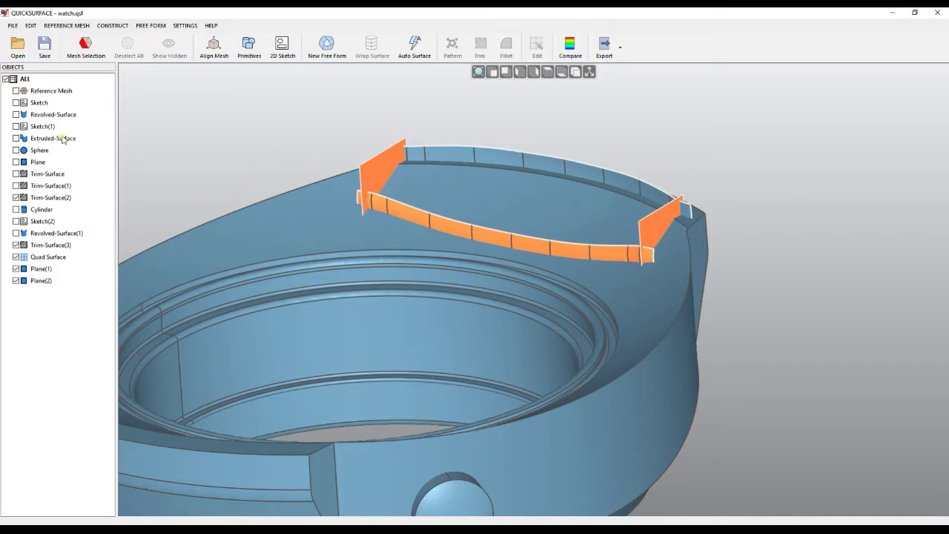
{"action": "right_click", "coordinate": [37, 92]}
{"action": "left_click", "coordinate": [78, 97]}
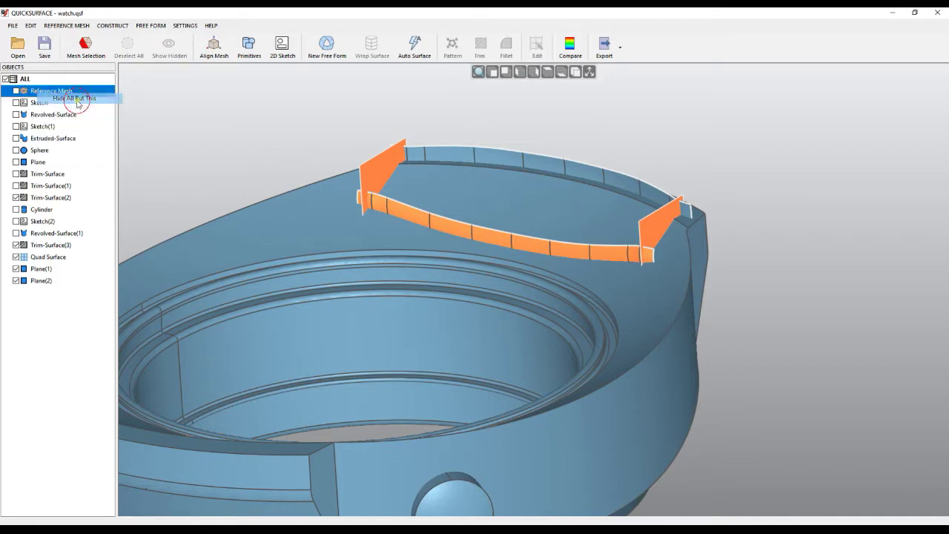
Show Quad Surface, Plane(1), Plane(2) and Trim-Surface(2) back over the watch scan.
{"action": "right_click_drag", "start_coordinate": [549, 235], "coordinate": [474, 273]}
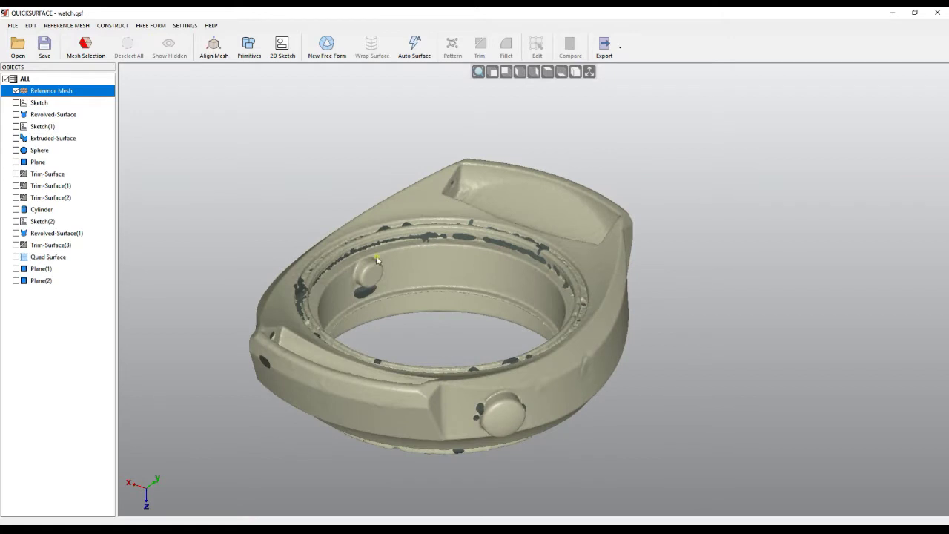
{"action": "left_click", "coordinate": [16, 257]}
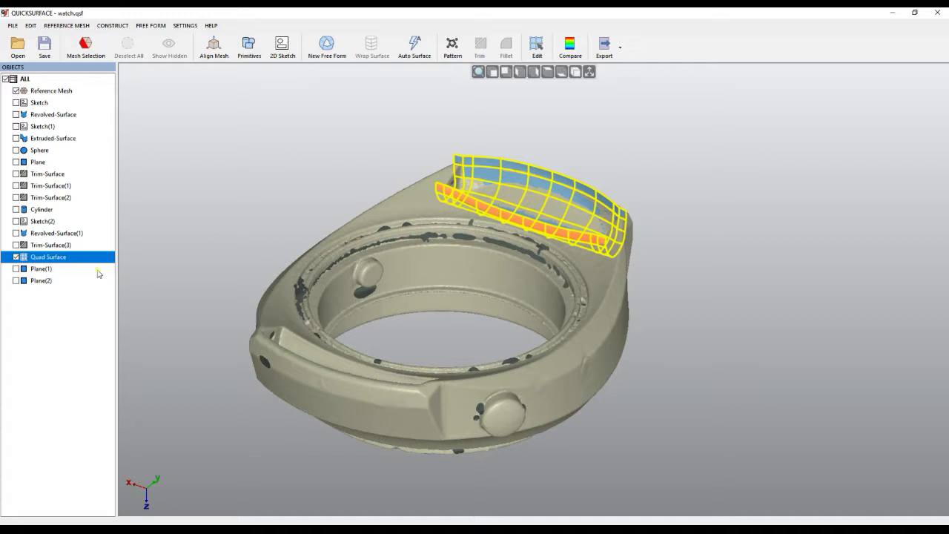
{"action": "left_click", "coordinate": [16, 269]}
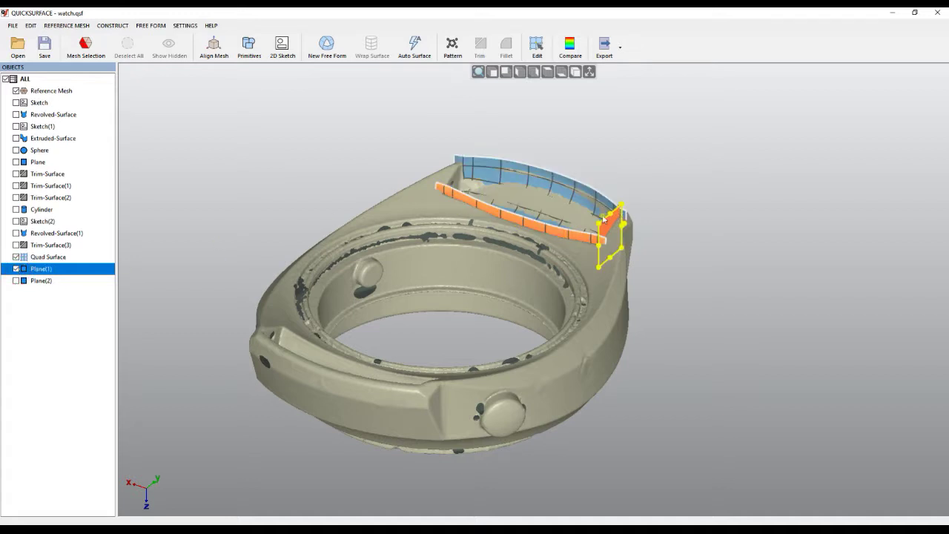
{"action": "left_click", "coordinate": [16, 281]}
{"action": "left_click", "coordinate": [16, 197]}
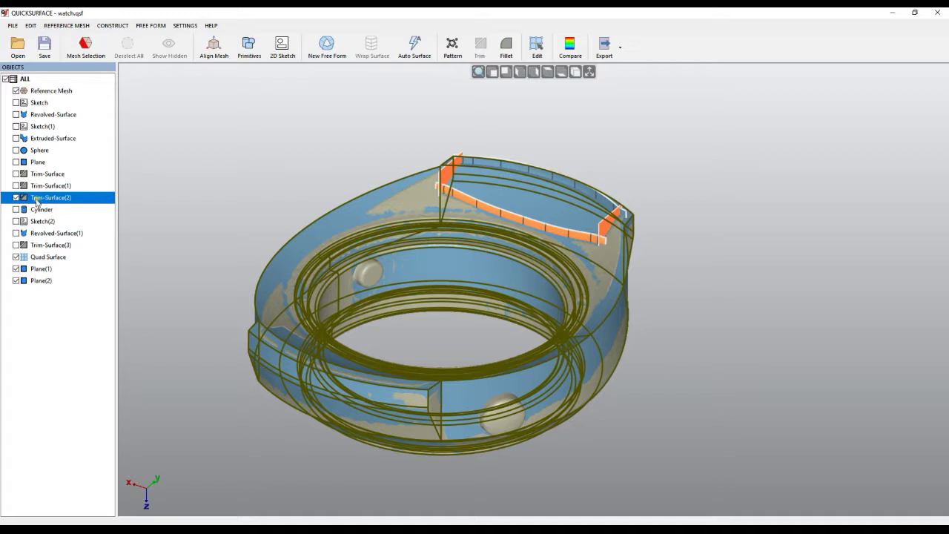
Add Quad Surface, Plane(1) and Plane(2) to Trim-Surface(2) and start a Trim of all four.
{"action": "left_click", "coordinate": [46, 258], "text": "ctrl"}
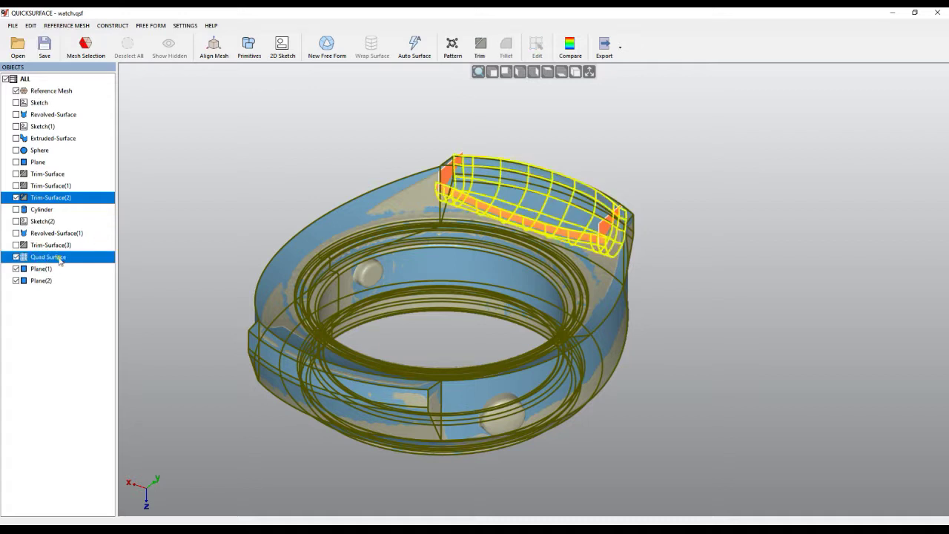
{"action": "left_click", "coordinate": [41, 270], "text": "ctrl"}
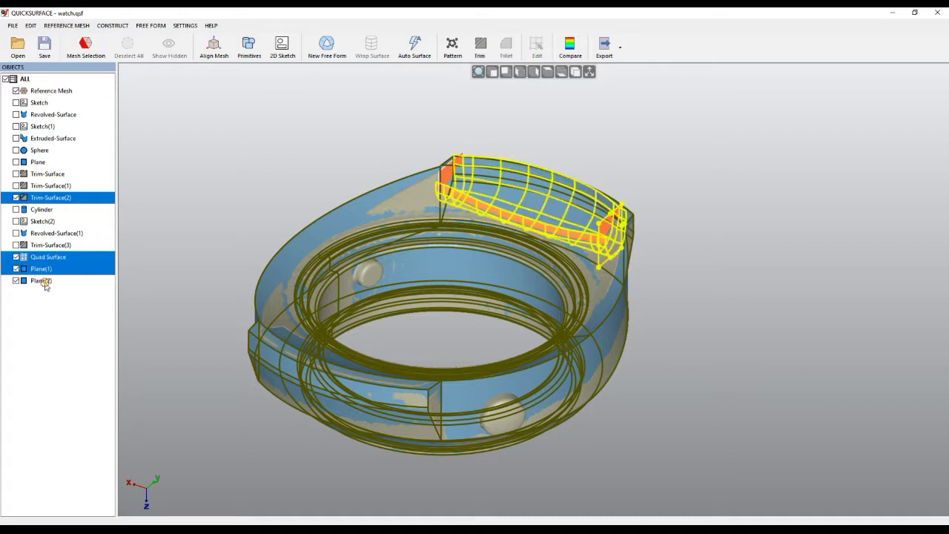
{"action": "left_click", "coordinate": [41, 281], "text": "ctrl"}
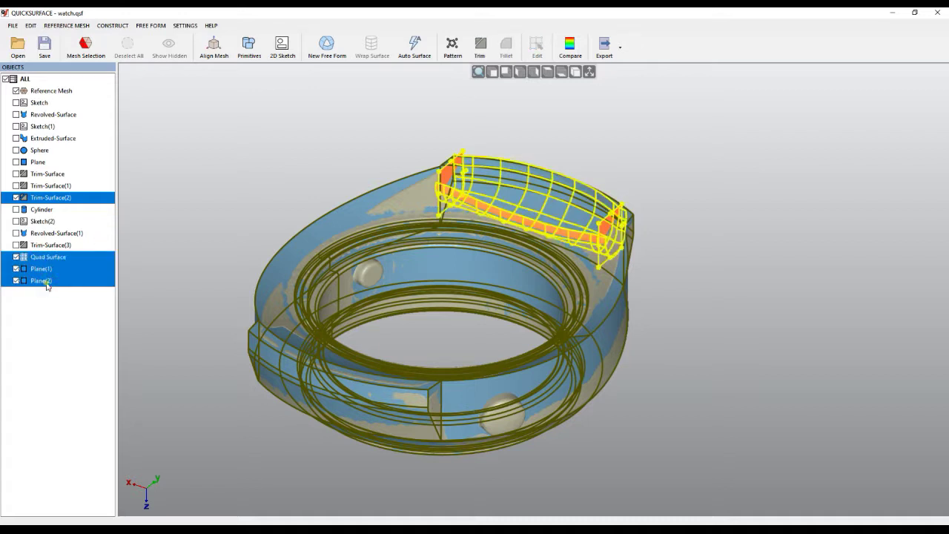
{"action": "right_click", "coordinate": [794, 162]}
{"action": "left_click", "coordinate": [818, 259]}
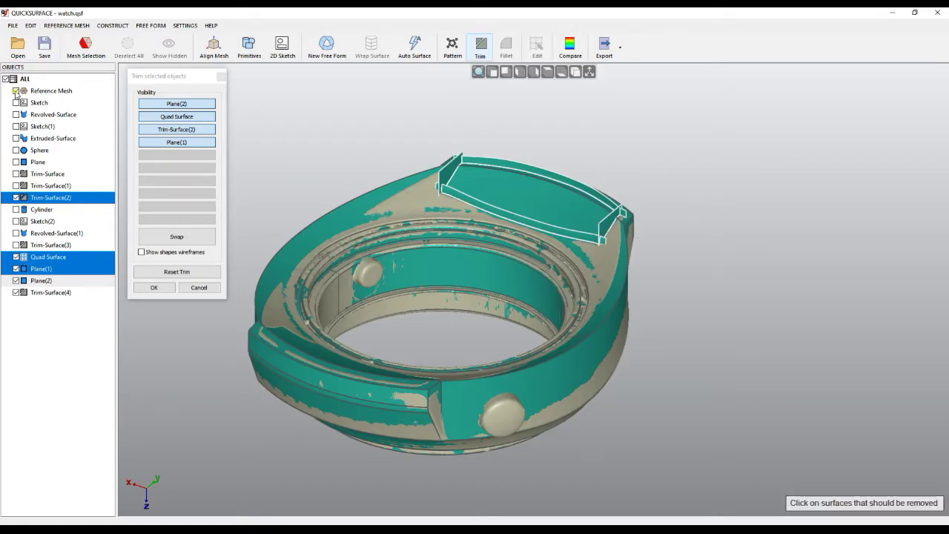
Hide the scanned reference mesh and orbit to bring the trim planes into view.
{"action": "left_click", "coordinate": [16, 91]}
{"action": "scroll", "coordinate": [528, 161], "scroll_direction": "up", "scroll_amount": 5}
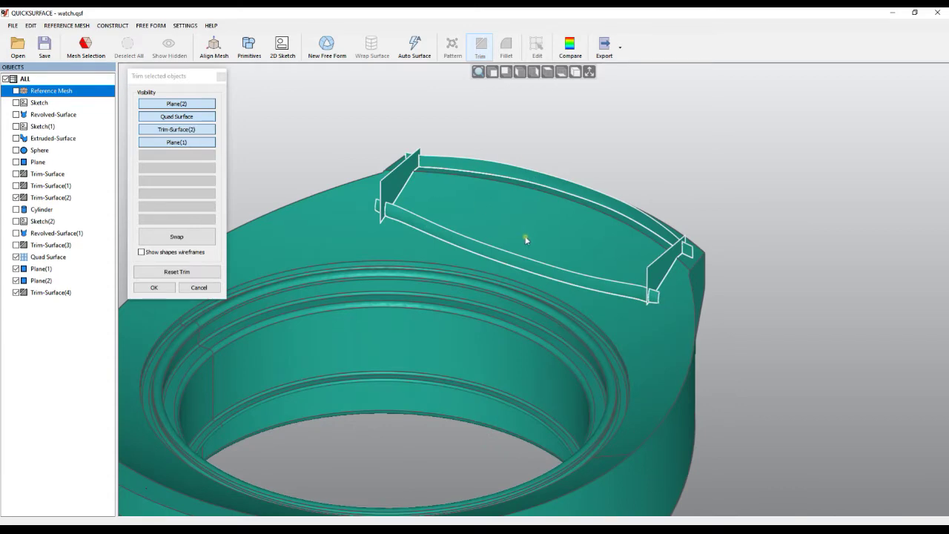
{"action": "right_click_drag", "start_coordinate": [525, 239], "coordinate": [429, 191]}
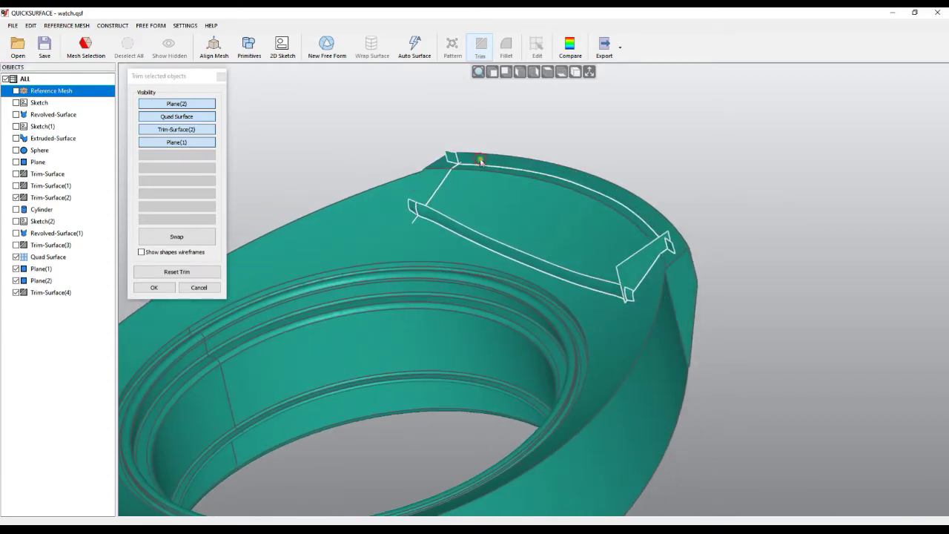
{"action": "scroll", "coordinate": [459, 155], "scroll_direction": "up", "scroll_amount": 5}
Remove the six excess plane patches around the pocket, including the piece inside its outline.
{"action": "left_click", "coordinate": [438, 164]}
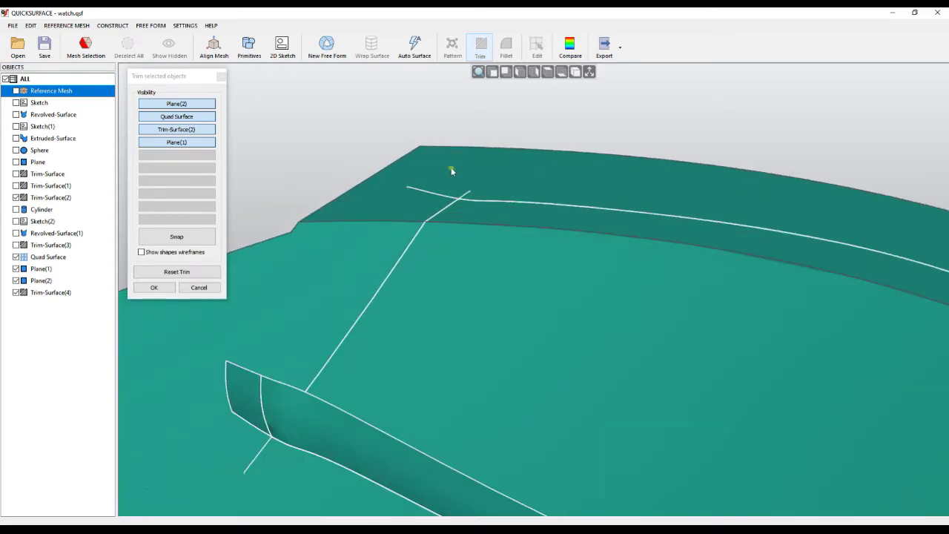
{"action": "left_click", "coordinate": [289, 404]}
{"action": "scroll", "coordinate": [427, 233], "scroll_direction": "down", "scroll_amount": 5}
{"action": "scroll", "coordinate": [496, 278], "scroll_direction": "up", "scroll_amount": 5}
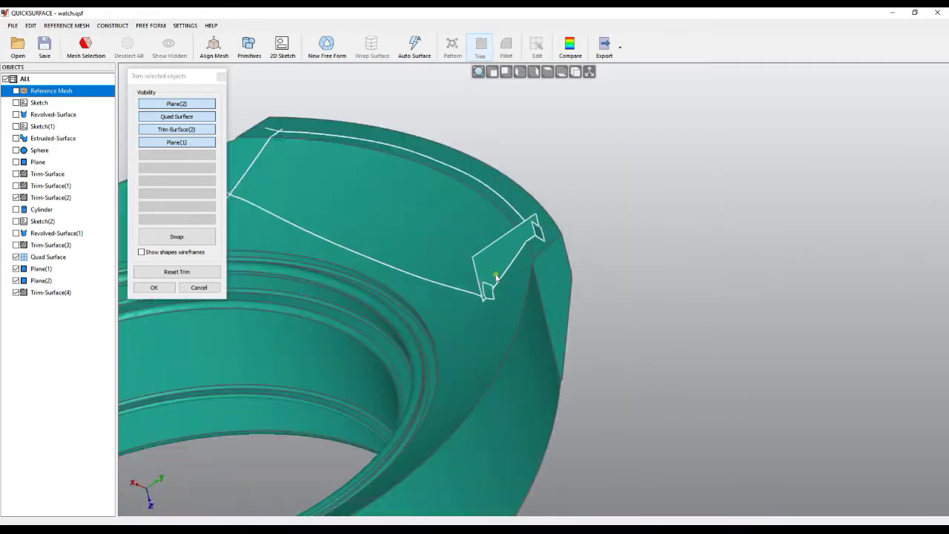
{"action": "left_click", "coordinate": [497, 277]}
{"action": "left_click", "coordinate": [487, 289]}
{"action": "left_click", "coordinate": [537, 232]}
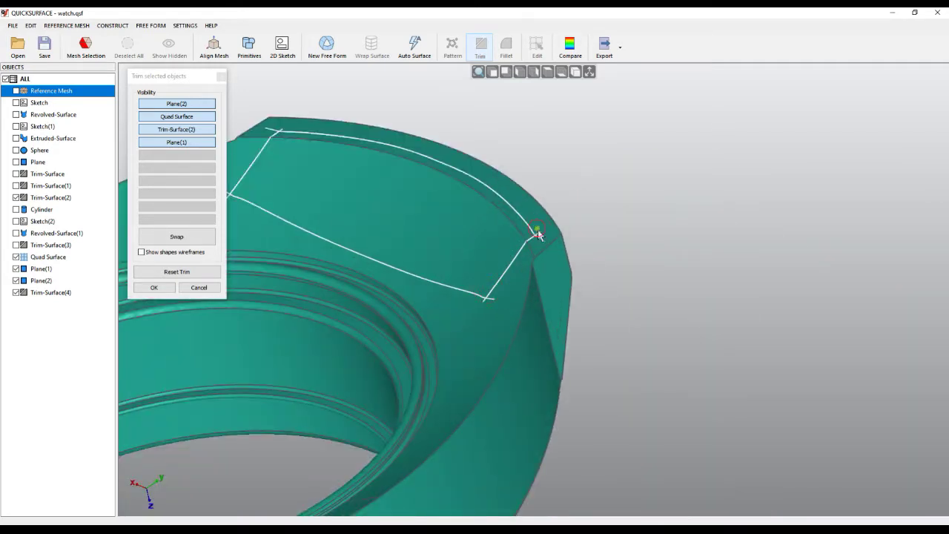
{"action": "left_click", "coordinate": [397, 243]}
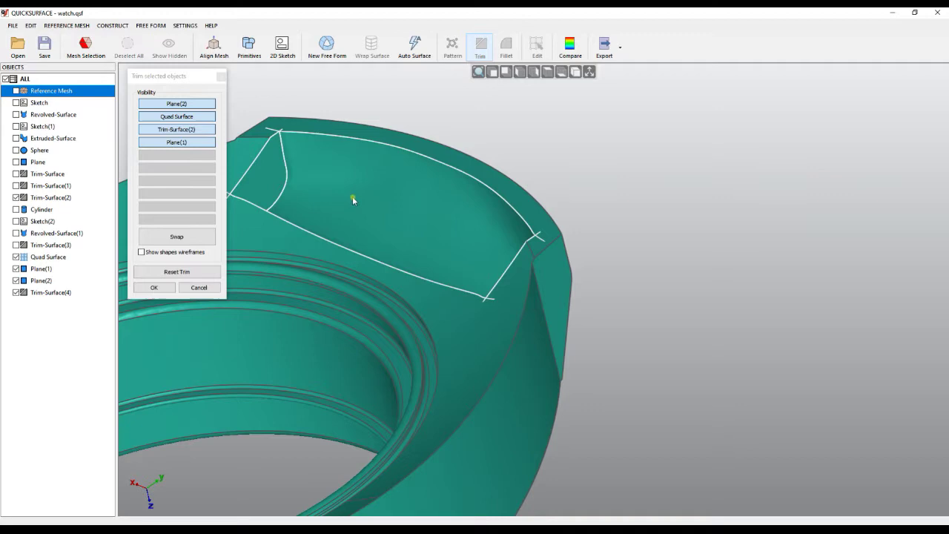
{"action": "middle_click_drag", "start_coordinate": [366, 201], "coordinate": [527, 245]}
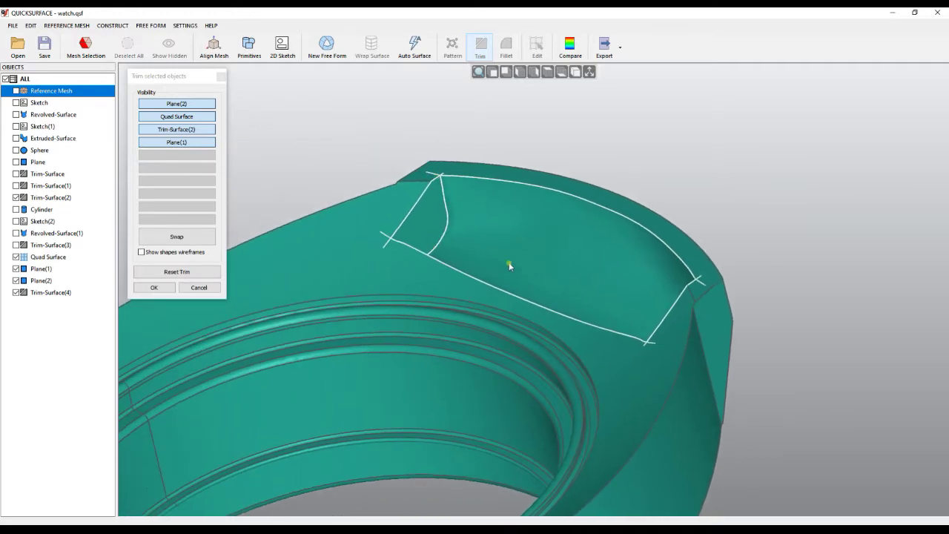
{"action": "mouse_move", "coordinate": [510, 265]}
{"action": "right_mouse_down"}
{"action": "mouse_move", "coordinate": [555, 318]}
{"action": "mouse_move", "coordinate": [583, 295]}
{"action": "mouse_move", "coordinate": [563, 274]}
{"action": "right_mouse_up"}
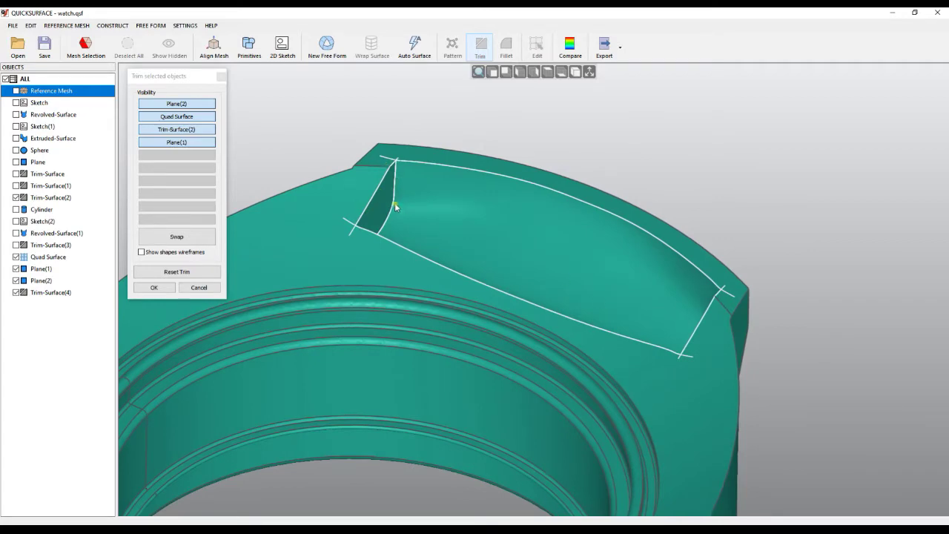
Toggle Quad Surface off, on and off again in the trim preview while orbiting the pocket.
{"action": "left_click", "coordinate": [185, 118]}
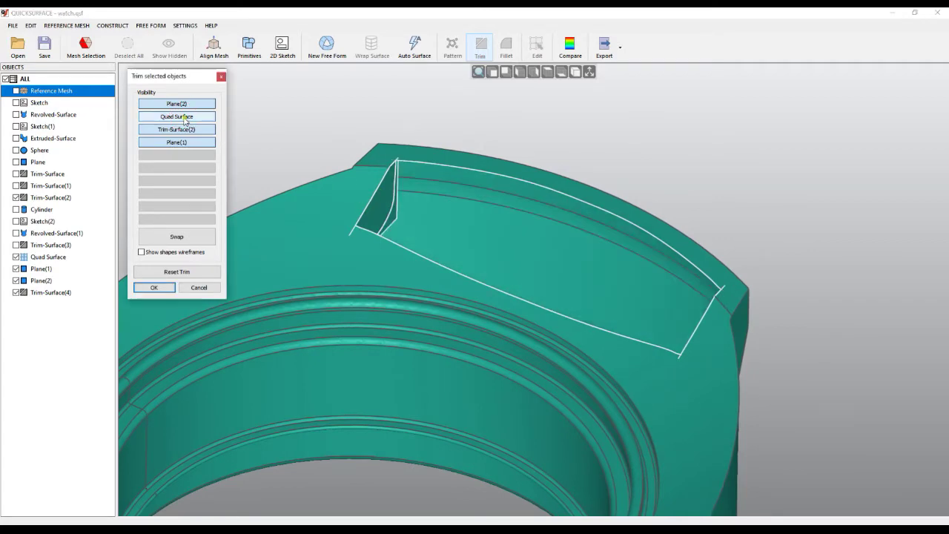
{"action": "mouse_move", "coordinate": [516, 235]}
{"action": "right_mouse_down"}
{"action": "mouse_move", "coordinate": [445, 248]}
{"action": "mouse_move", "coordinate": [360, 300]}
{"action": "mouse_move", "coordinate": [313, 345]}
{"action": "mouse_move", "coordinate": [322, 331]}
{"action": "mouse_move", "coordinate": [375, 312]}
{"action": "right_mouse_up"}
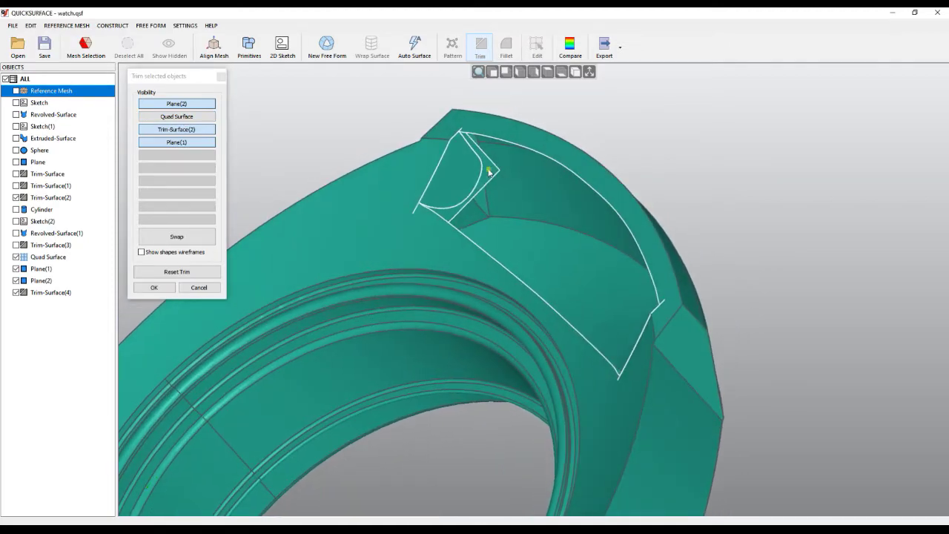
{"action": "mouse_move", "coordinate": [381, 186]}
{"action": "right_mouse_down"}
{"action": "mouse_move", "coordinate": [522, 349]}
{"action": "mouse_move", "coordinate": [642, 371]}
{"action": "mouse_move", "coordinate": [651, 321]}
{"action": "mouse_move", "coordinate": [530, 301]}
{"action": "mouse_move", "coordinate": [418, 90]}
{"action": "right_mouse_up"}
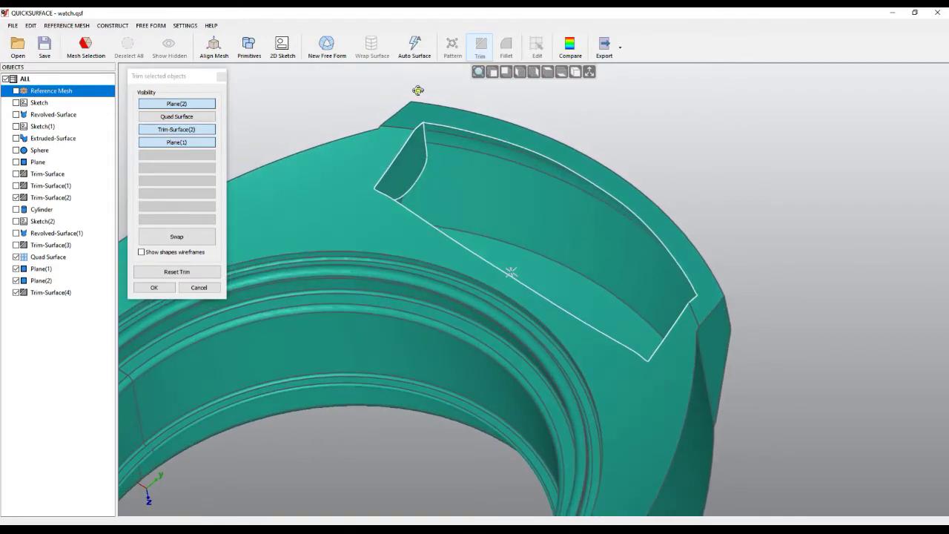
{"action": "left_click", "coordinate": [190, 119]}
{"action": "mouse_move", "coordinate": [487, 207]}
{"action": "right_mouse_down"}
{"action": "mouse_move", "coordinate": [487, 227]}
{"action": "mouse_move", "coordinate": [430, 225]}
{"action": "mouse_move", "coordinate": [349, 314]}
{"action": "mouse_move", "coordinate": [385, 244]}
{"action": "right_mouse_up"}
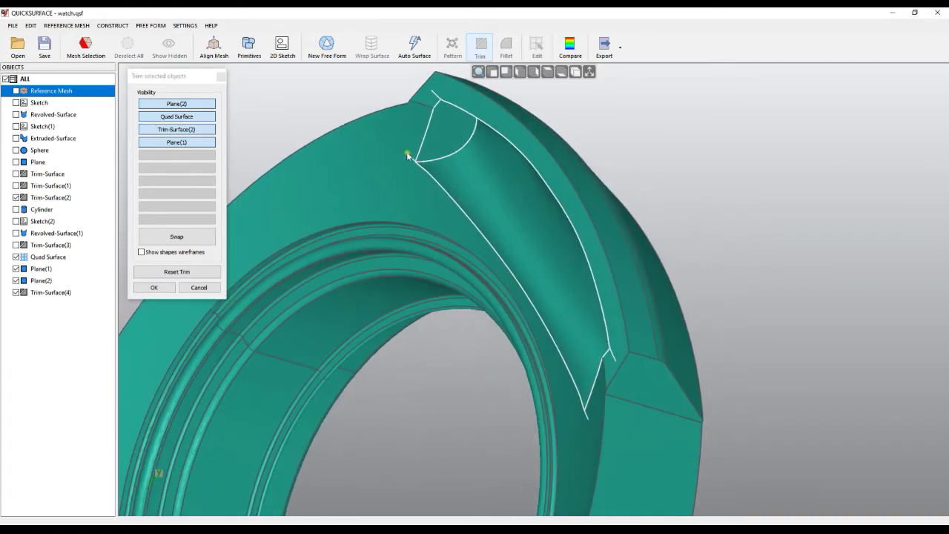
{"action": "right_click_drag", "start_coordinate": [548, 231], "coordinate": [460, 237]}
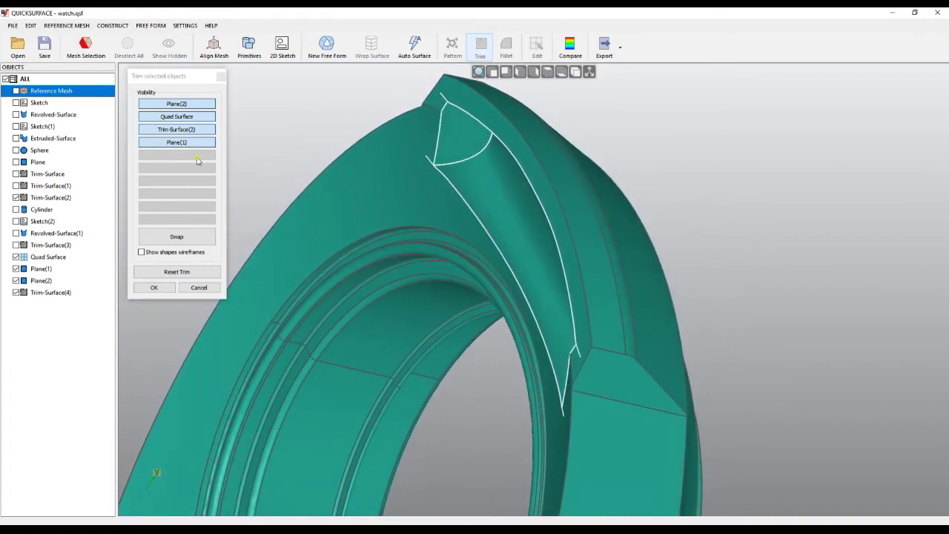
{"action": "left_click", "coordinate": [170, 118]}
{"action": "scroll", "coordinate": [416, 160], "scroll_direction": "up", "scroll_amount": 2}
{"action": "scroll", "coordinate": [416, 160], "scroll_direction": "down", "scroll_amount": 2}
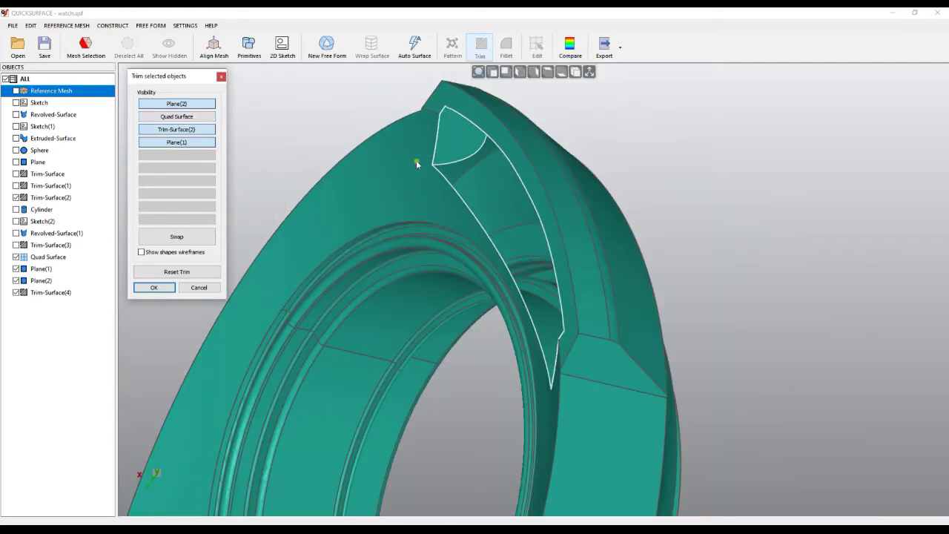
{"action": "right_click_drag", "start_coordinate": [397, 198], "coordinate": [457, 185]}
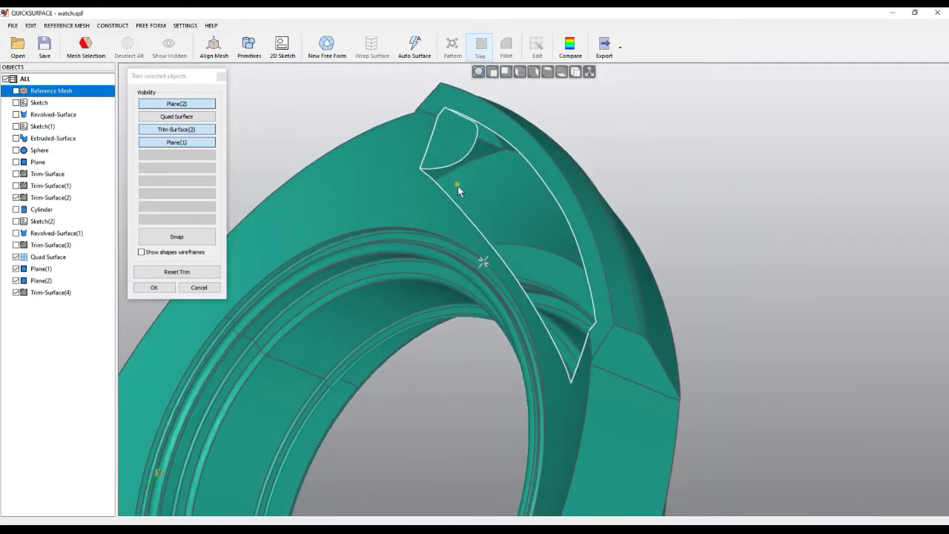
Hide Trim-Surface(2) and show only Quad Surface to inspect the pocket surface's rounded end.
{"action": "left_click", "coordinate": [178, 131]}
{"action": "left_click", "coordinate": [176, 117]}
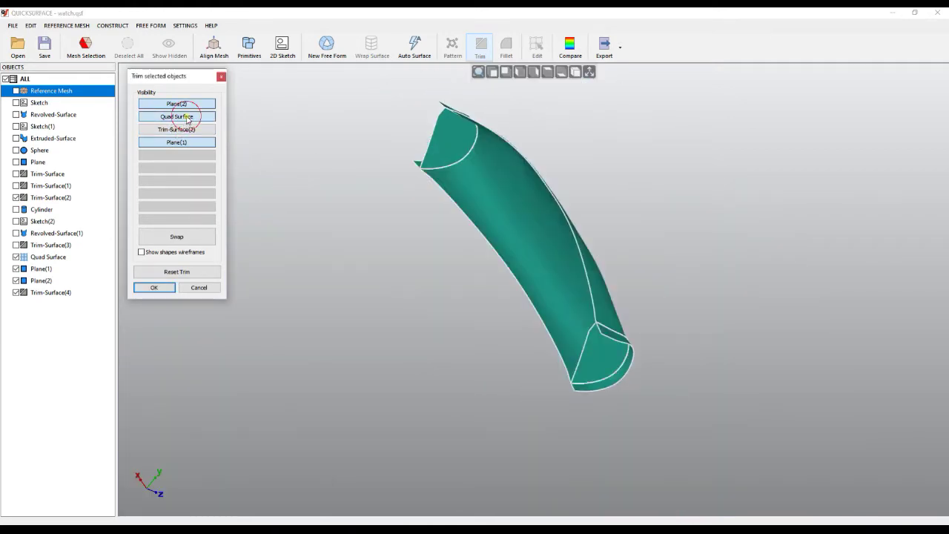
{"action": "right_click_drag", "start_coordinate": [436, 242], "coordinate": [714, 227]}
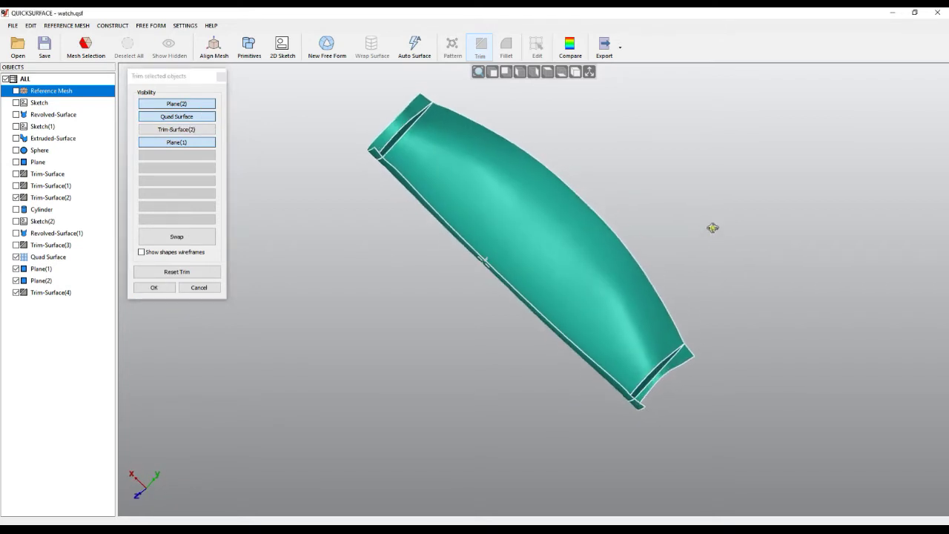
{"action": "scroll", "coordinate": [415, 127], "scroll_direction": "up", "scroll_amount": 3}
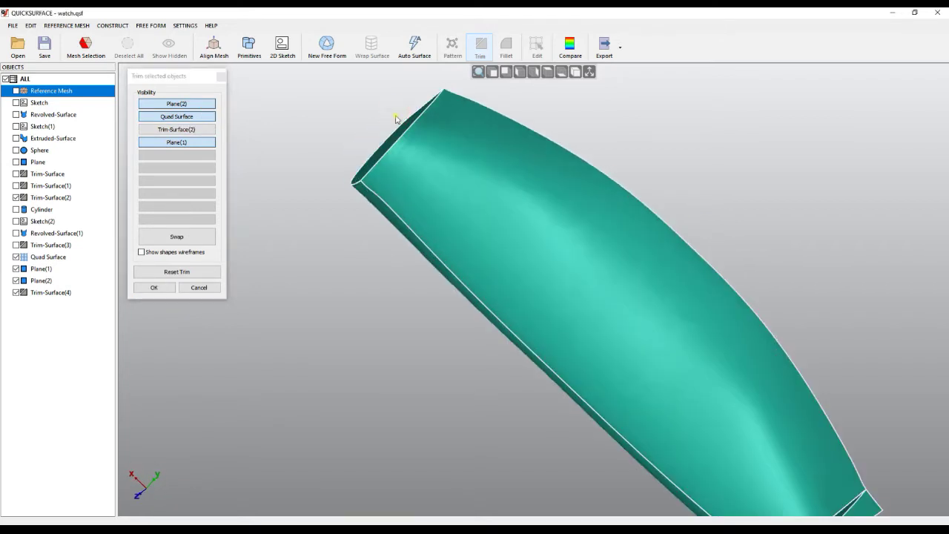
{"action": "scroll", "coordinate": [397, 123], "scroll_direction": "down", "scroll_amount": 3}
{"action": "scroll", "coordinate": [538, 277], "scroll_direction": "up", "scroll_amount": 4}
{"action": "right_click_drag", "start_coordinate": [539, 277], "coordinate": [352, 190]}
Show Trim-Surface(2) again and confirm the trim to rebuild Trim-Surface(4).
{"action": "left_click", "coordinate": [190, 129]}
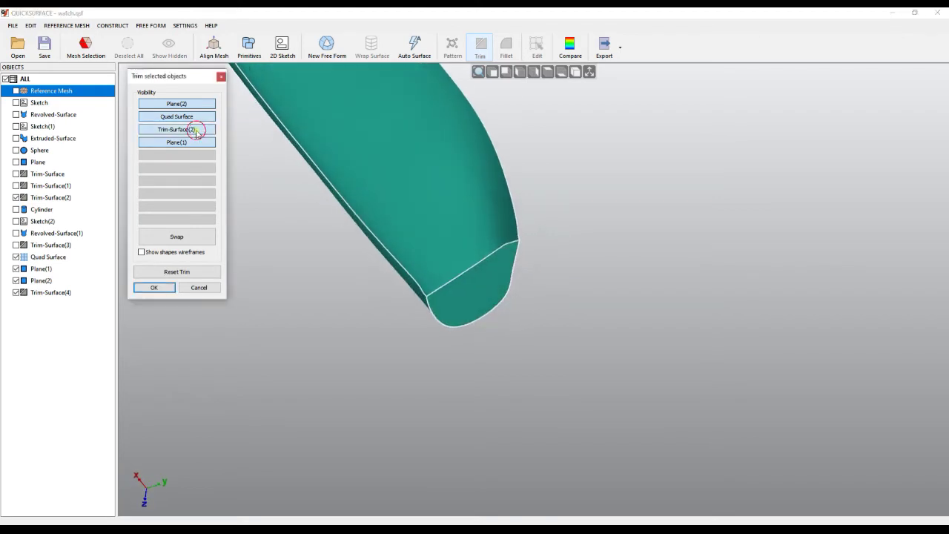
{"action": "scroll", "coordinate": [561, 322], "scroll_direction": "down", "scroll_amount": 2}
{"action": "scroll", "coordinate": [456, 260], "scroll_direction": "up", "scroll_amount": 2}
{"action": "right_click_drag", "start_coordinate": [456, 260], "coordinate": [385, 318]}
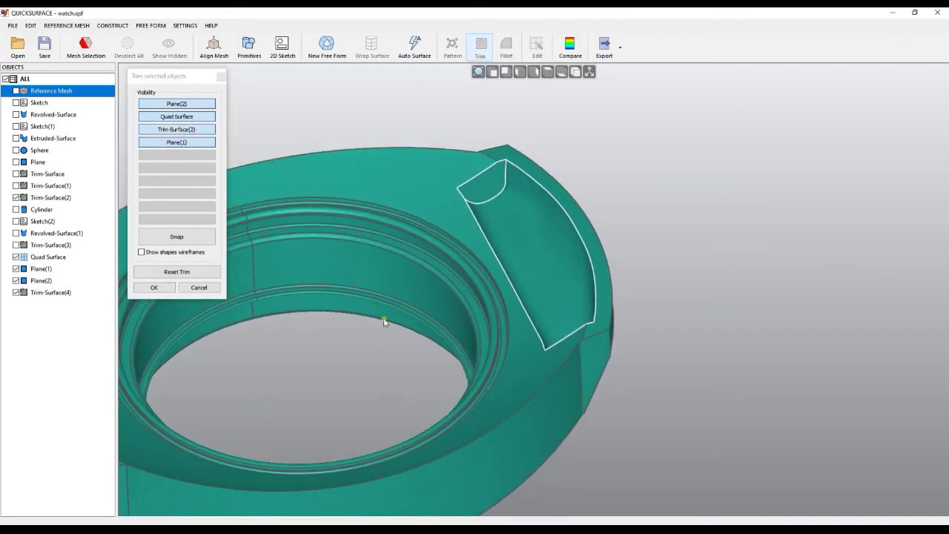
{"action": "left_click", "coordinate": [166, 289]}
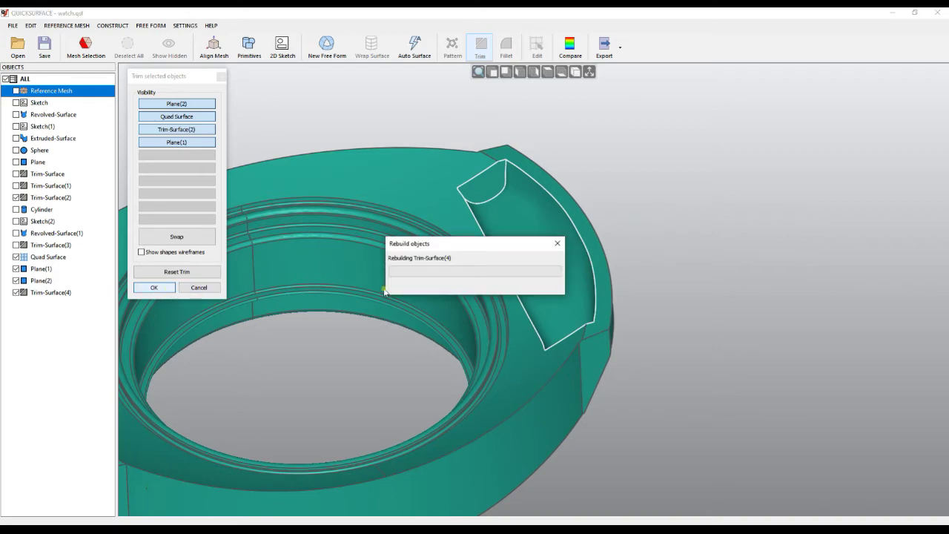
Orbit and zoom out to view the finished solid watch case with its recessed rim pocket.
{"action": "mouse_move", "coordinate": [442, 218]}
{"action": "right_mouse_down"}
{"action": "mouse_move", "coordinate": [440, 311]}
{"action": "mouse_move", "coordinate": [438, 219]}
{"action": "right_mouse_up"}
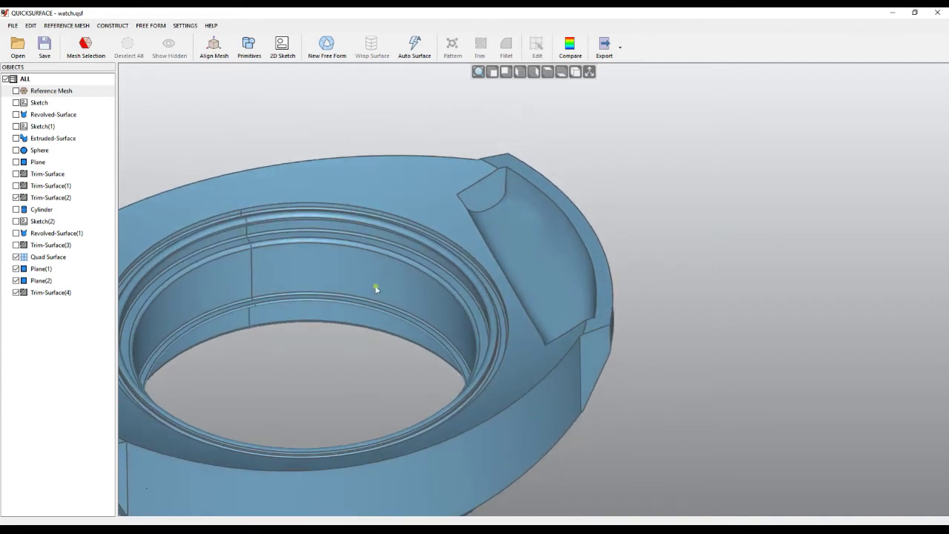
{"action": "scroll", "coordinate": [372, 354], "scroll_direction": "down", "scroll_amount": 3}
{"action": "right_click_drag", "start_coordinate": [455, 322], "coordinate": [538, 307]}
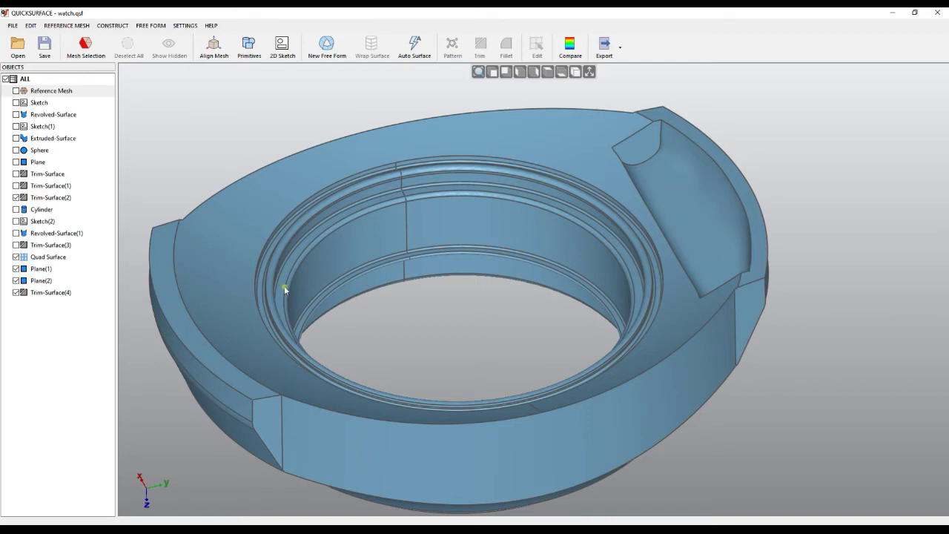
{"action": "scroll", "coordinate": [410, 290], "scroll_direction": "down", "scroll_amount": 3}
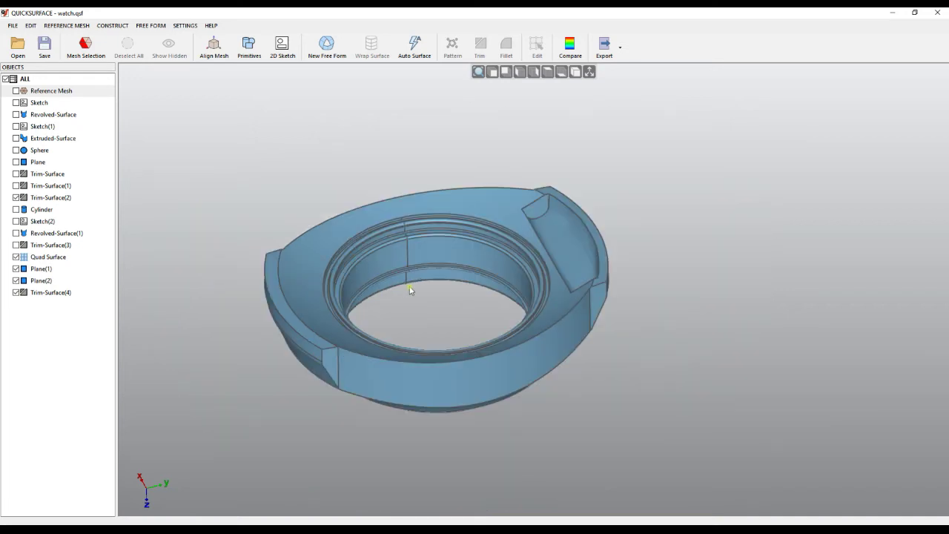